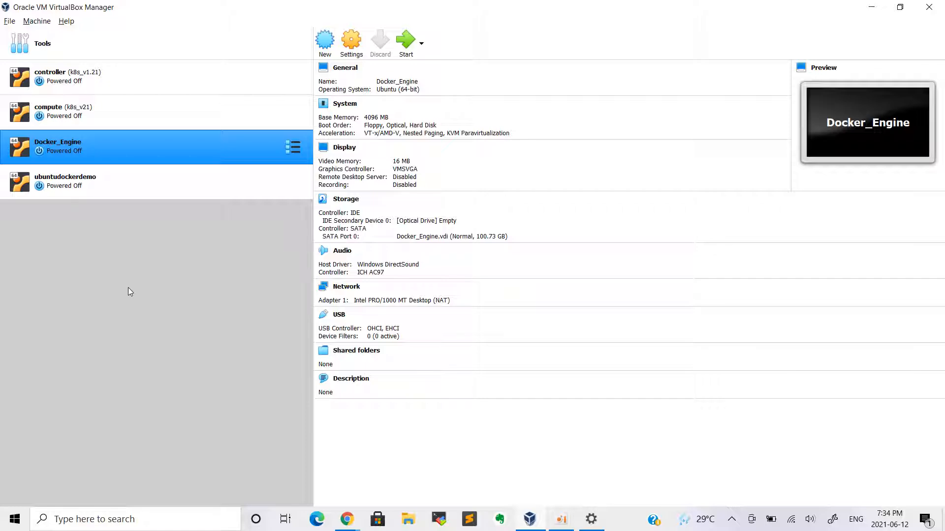
Minimize VirtualBox Manager to bring the Google home page in Chrome into view
click(871, 7)
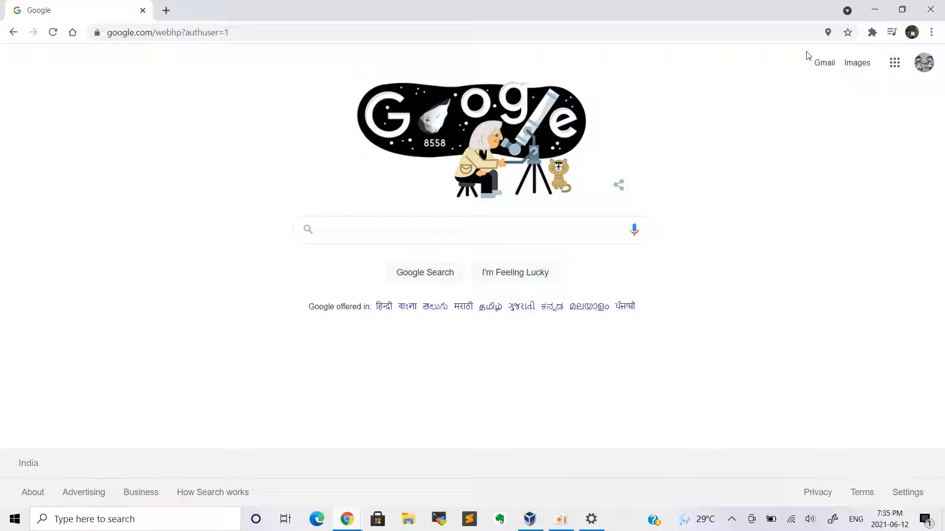
Check the signed-in Google account, then load console.cloud.google.com from the address bar
click(927, 69)
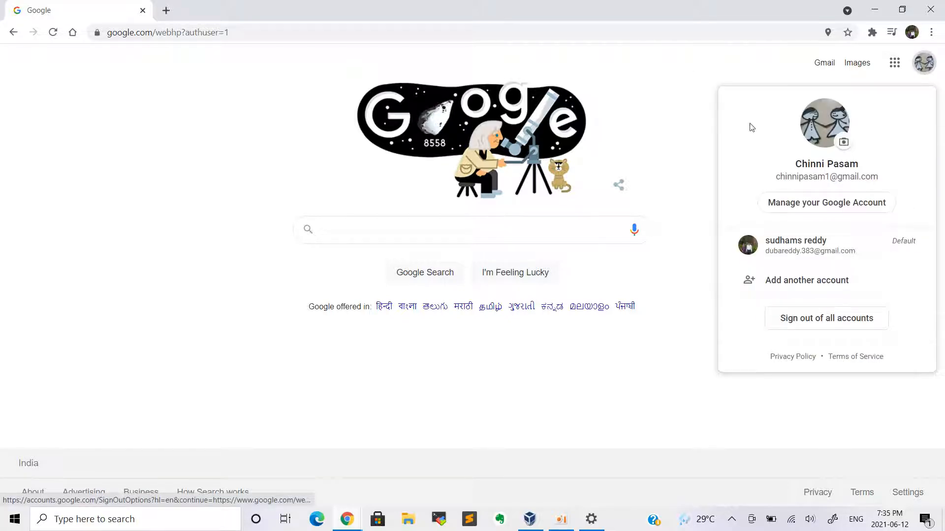
click(752, 73)
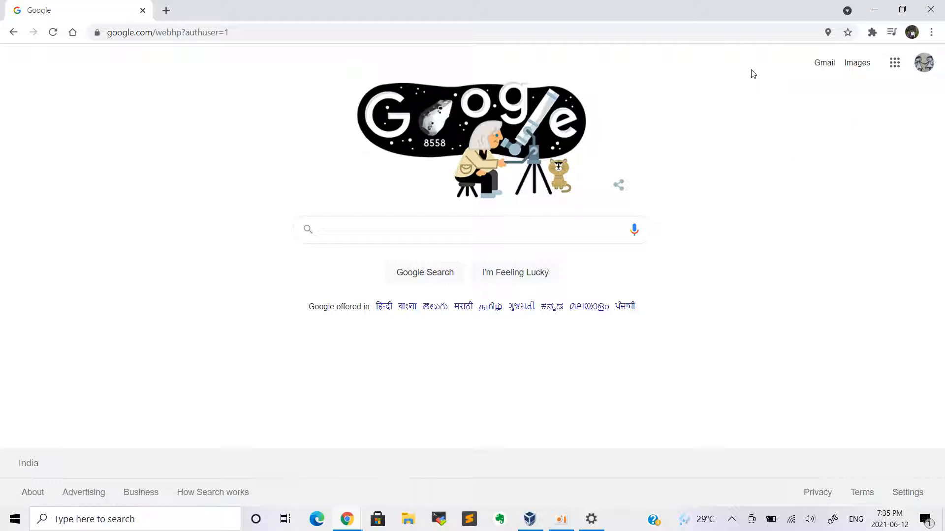
click(653, 37)
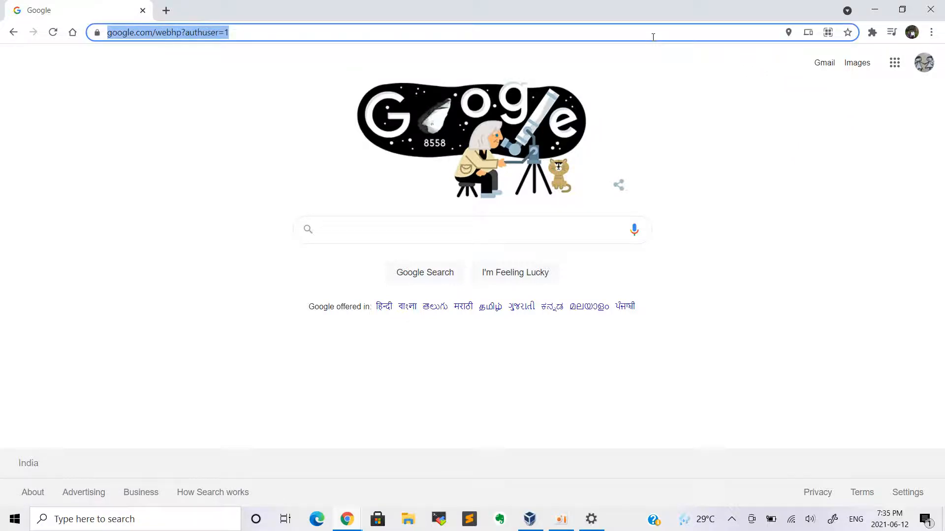
text(console.cloud.google.com)
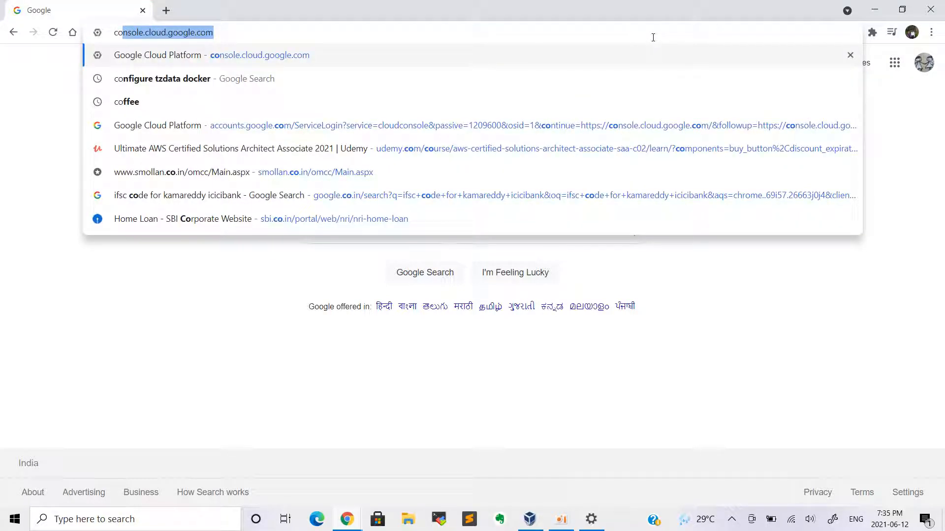
key(Right)
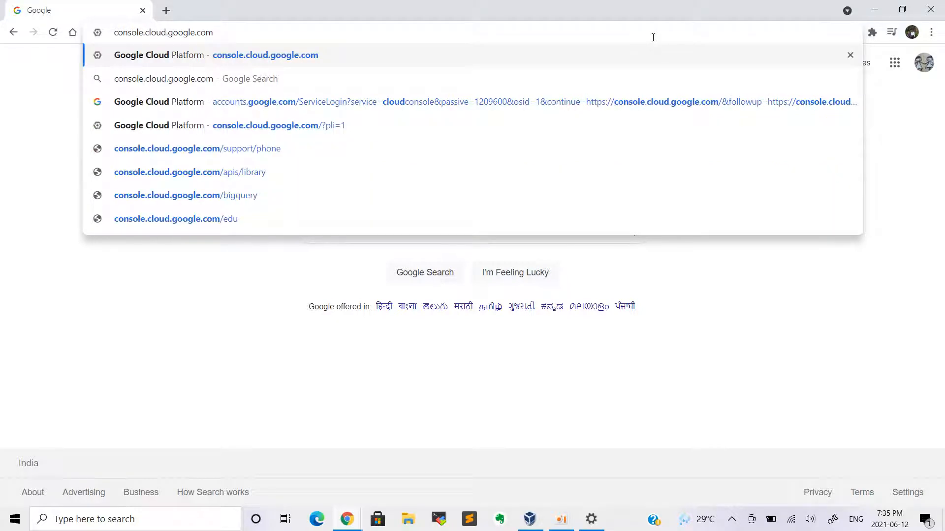
key(Return)
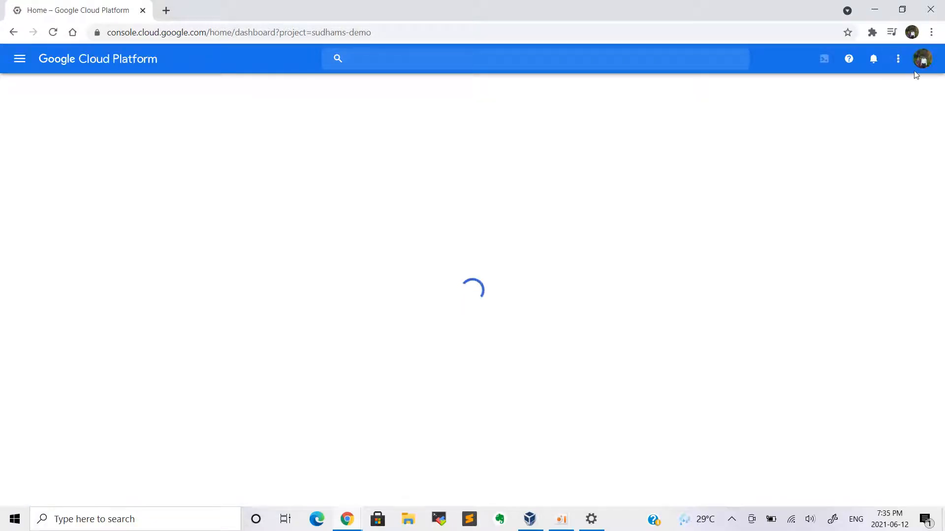
Switch the console to the second Google account and close the old console tab
click(922, 59)
click(923, 59)
click(923, 59)
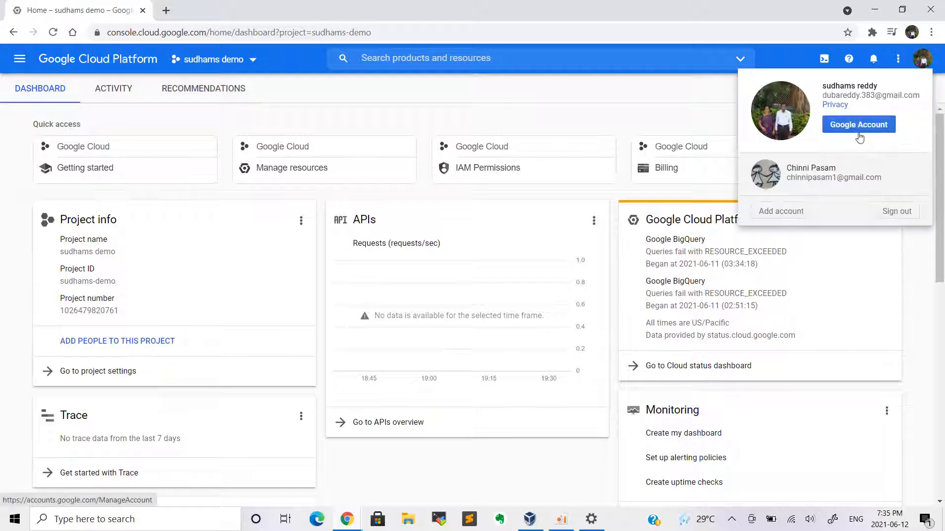
click(839, 166)
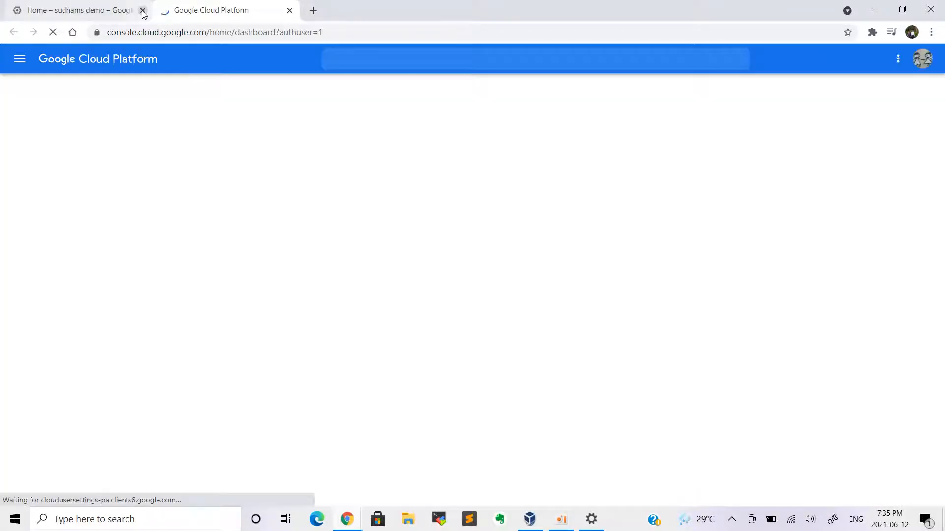
click(142, 11)
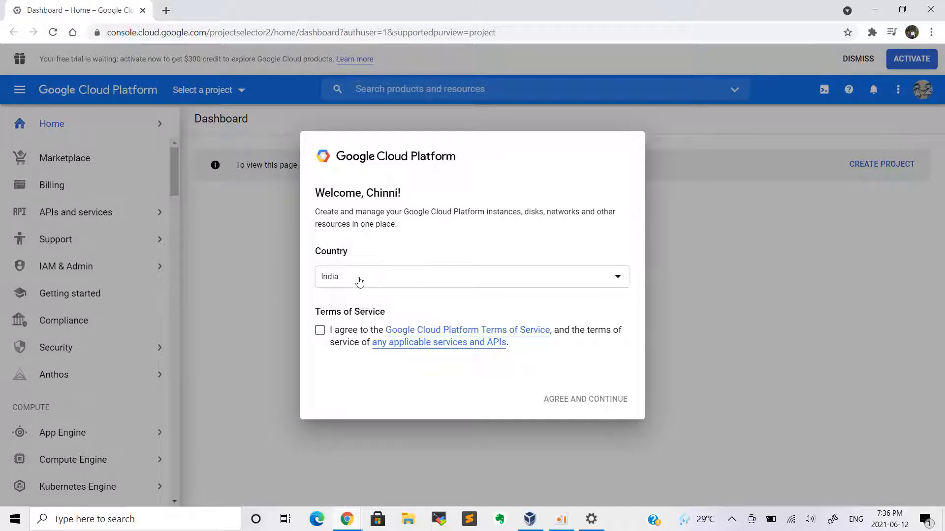
Agree to the Terms of Service and activate the $300 free trial
click(320, 330)
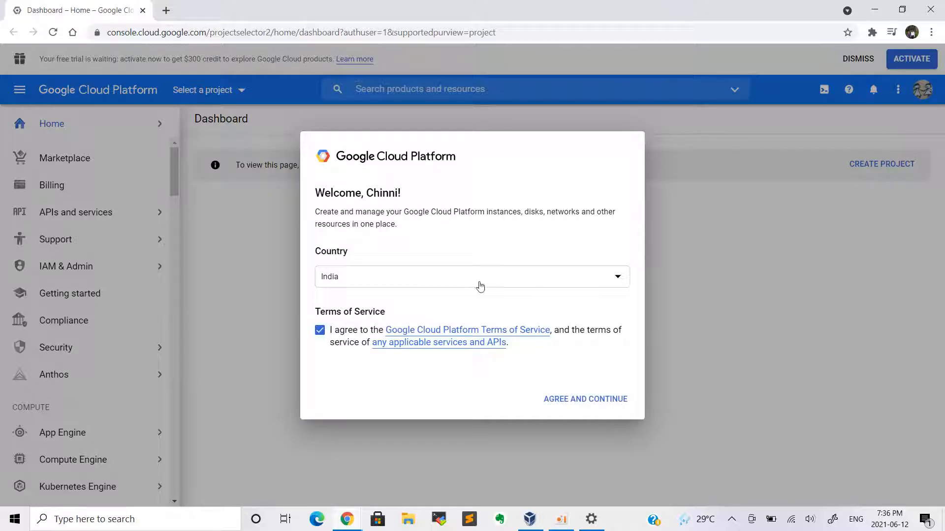
click(589, 403)
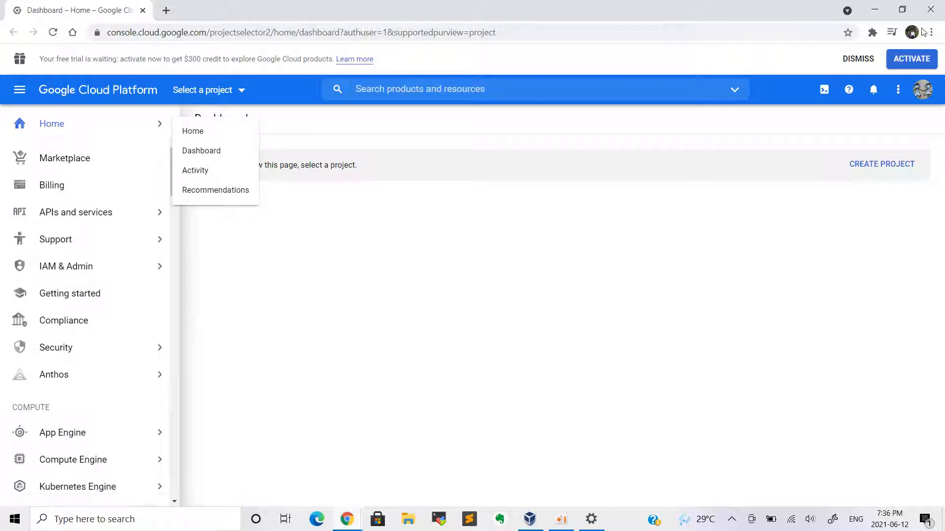
click(911, 60)
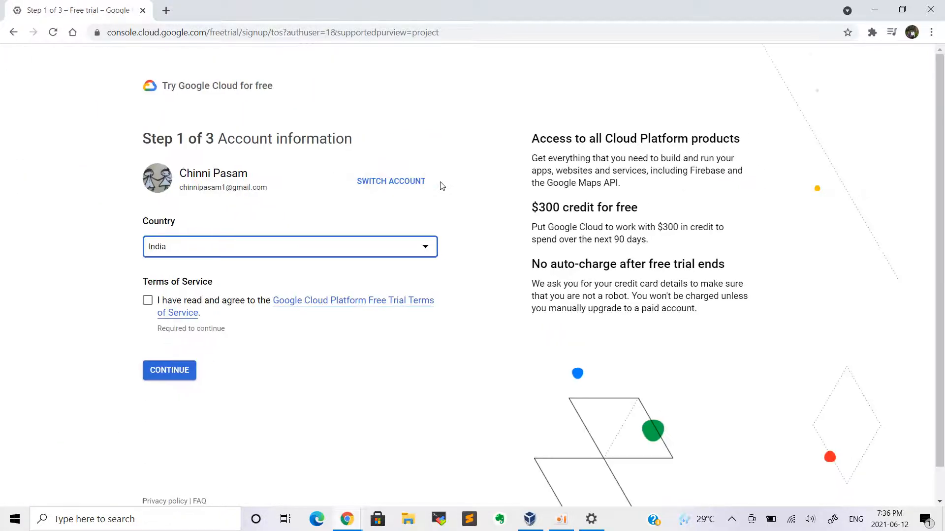
Accept the free trial terms, enter the phone number for identity verification, and advance to Step 3
click(147, 302)
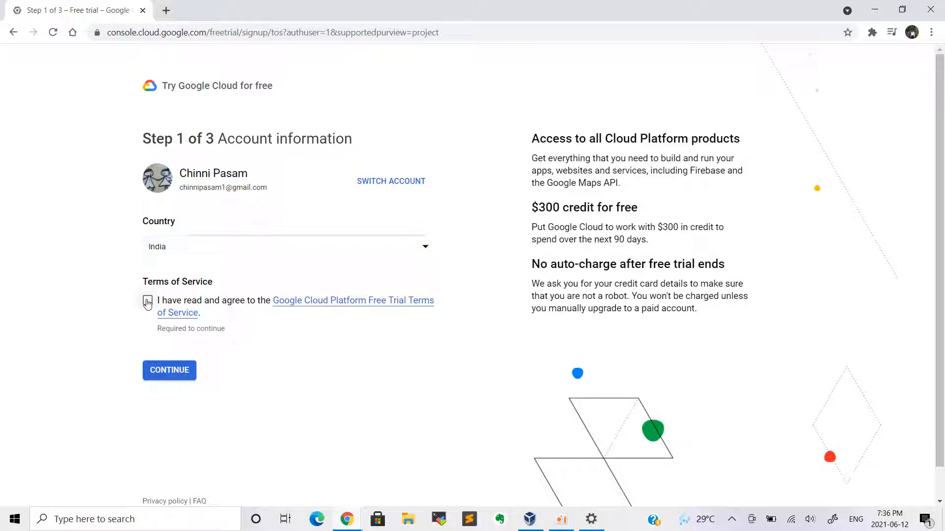
click(169, 372)
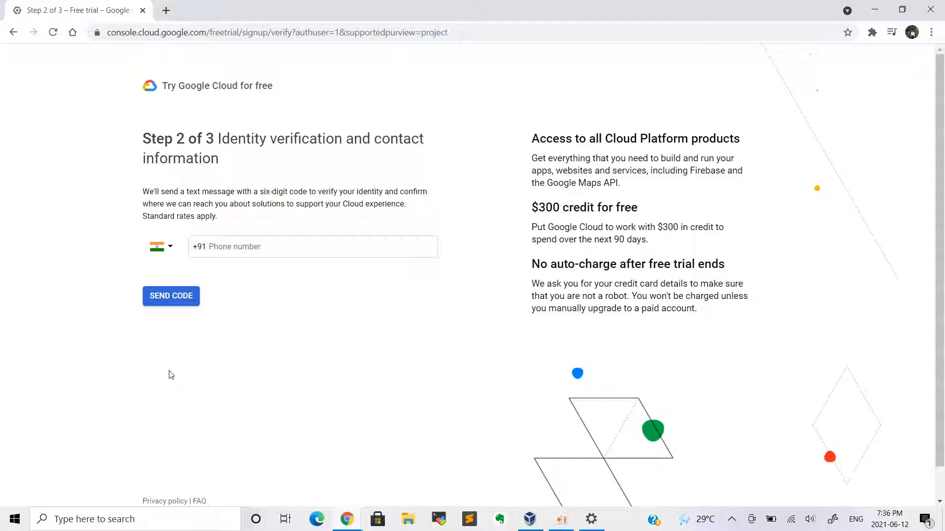
click(288, 247)
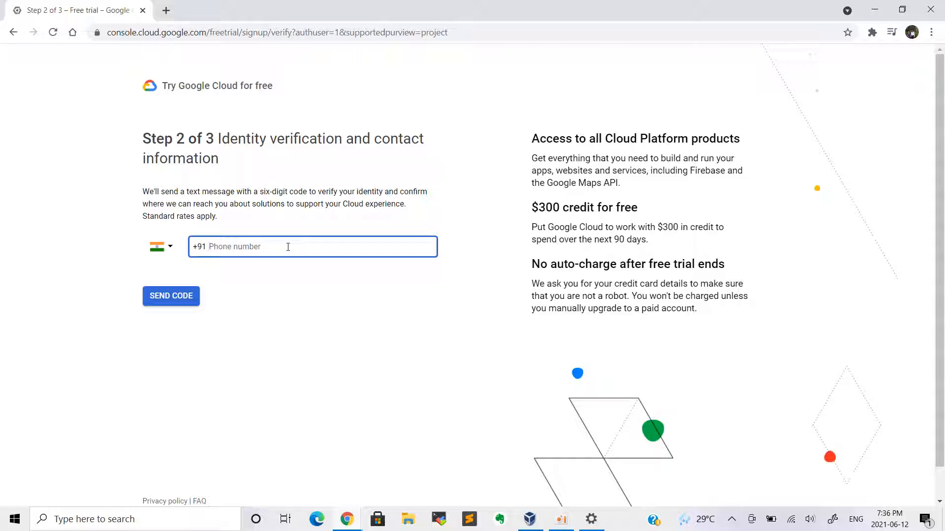
click(562, 519)
click(589, 217)
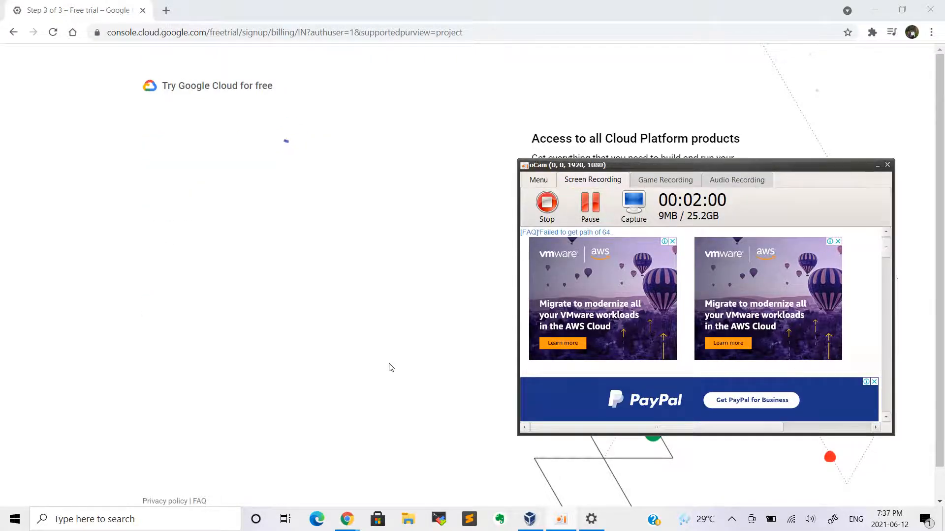
click(389, 364)
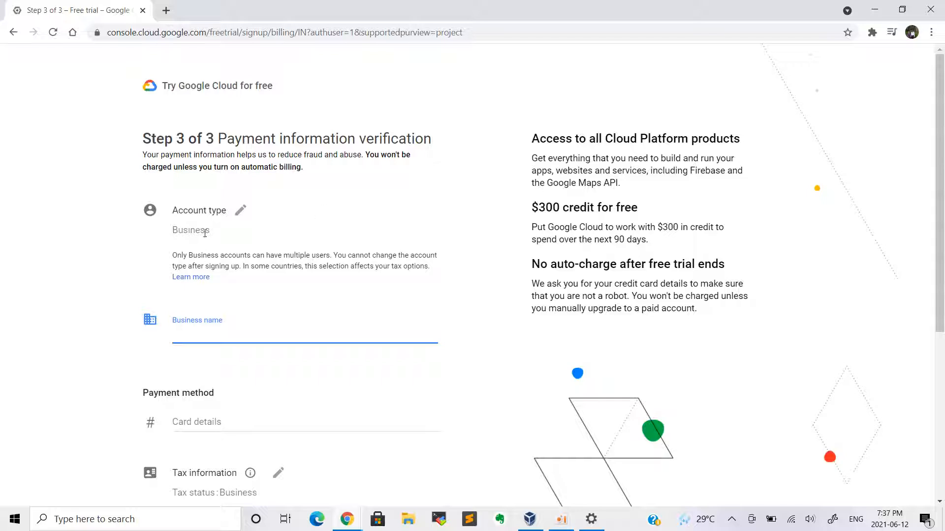
Change the account type from Business to Individual
click(241, 211)
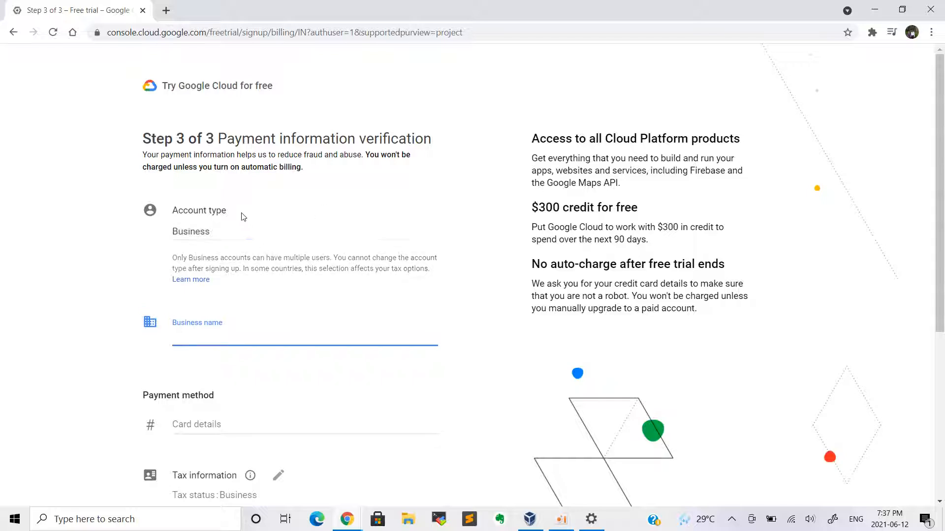
click(320, 235)
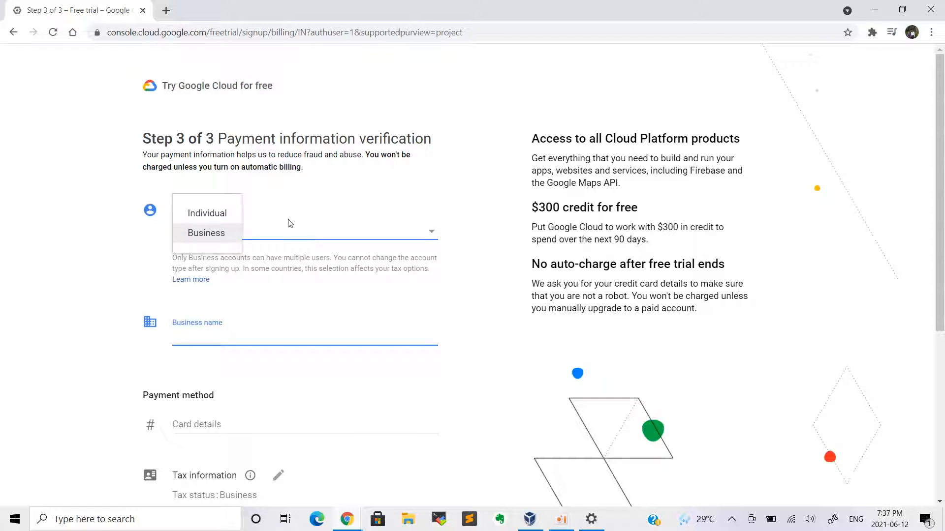
click(216, 214)
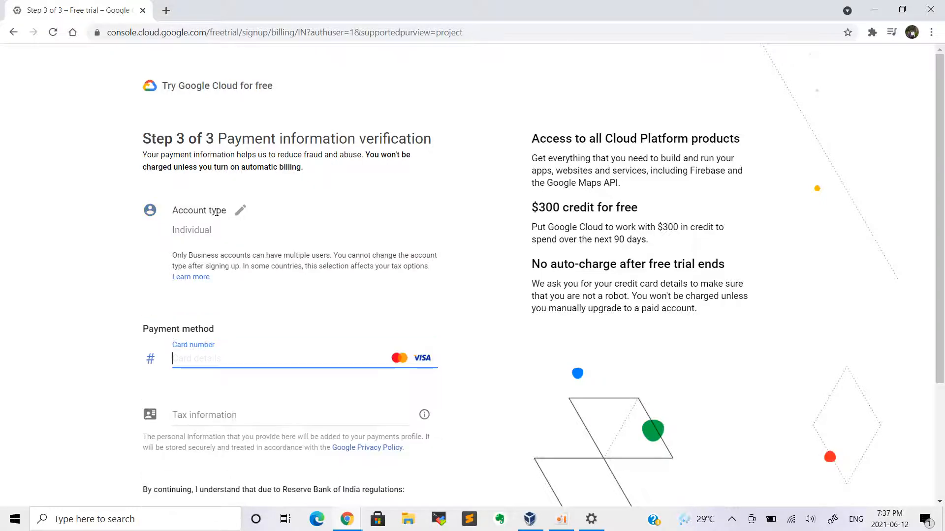
scroll(271, 291, down, 3)
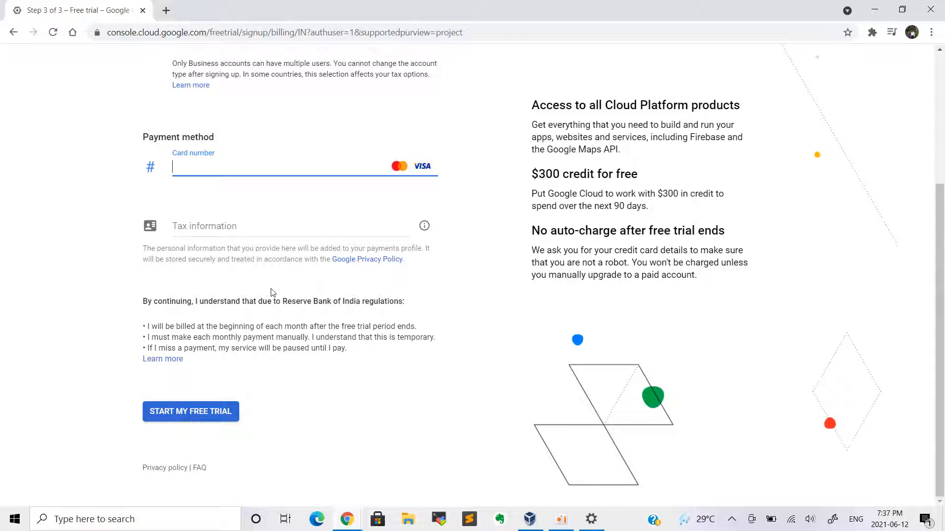
scroll(271, 293, up, 1)
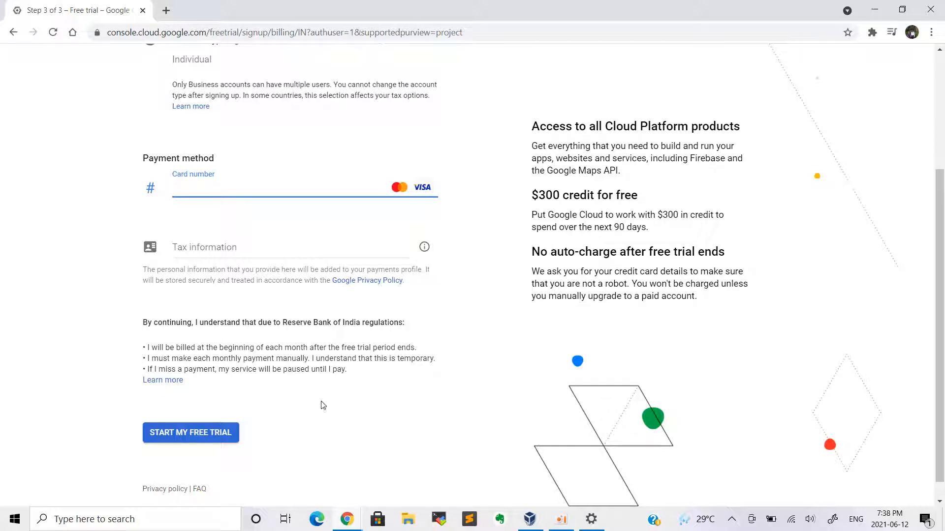
Start the free trial and complete the bank's card verification
click(563, 520)
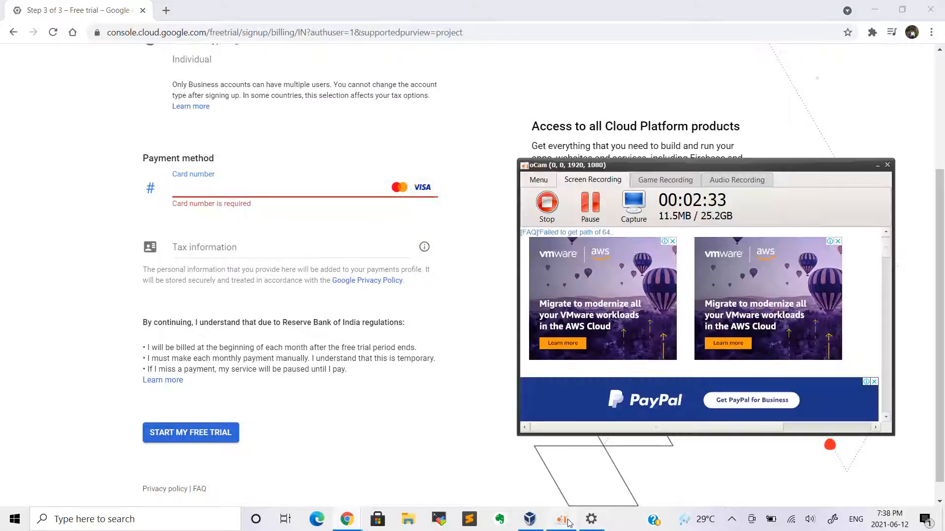
click(596, 213)
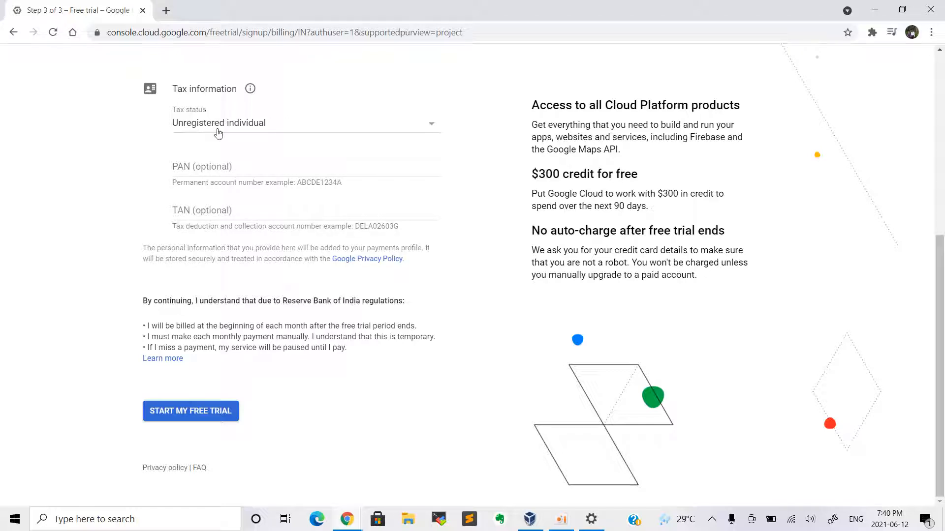
click(201, 418)
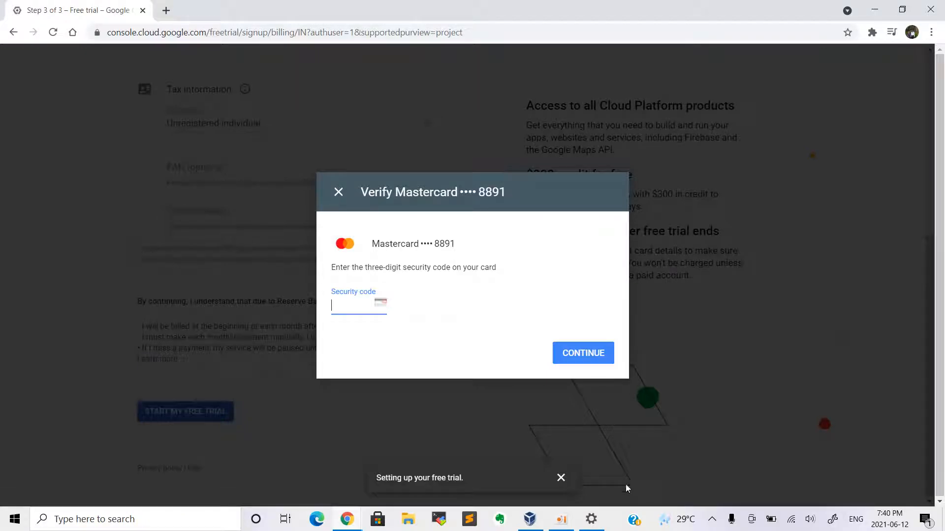
click(559, 524)
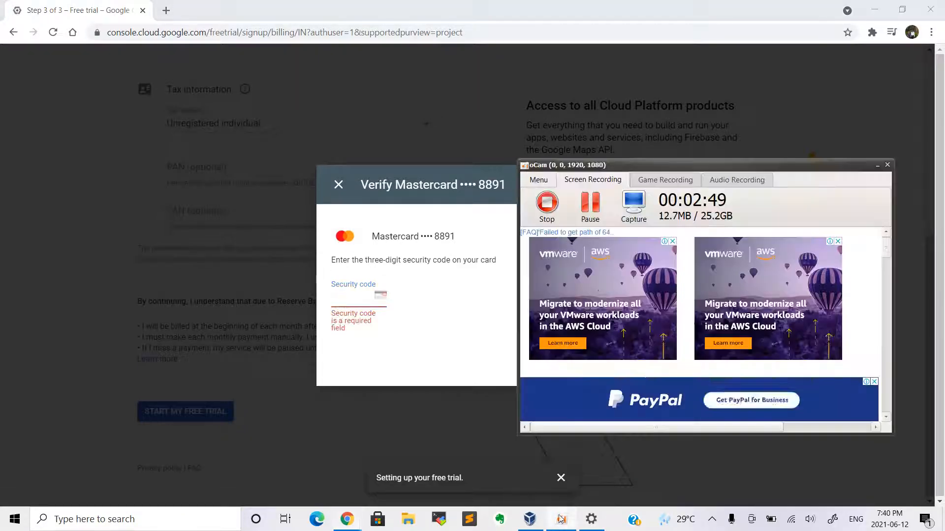
click(592, 199)
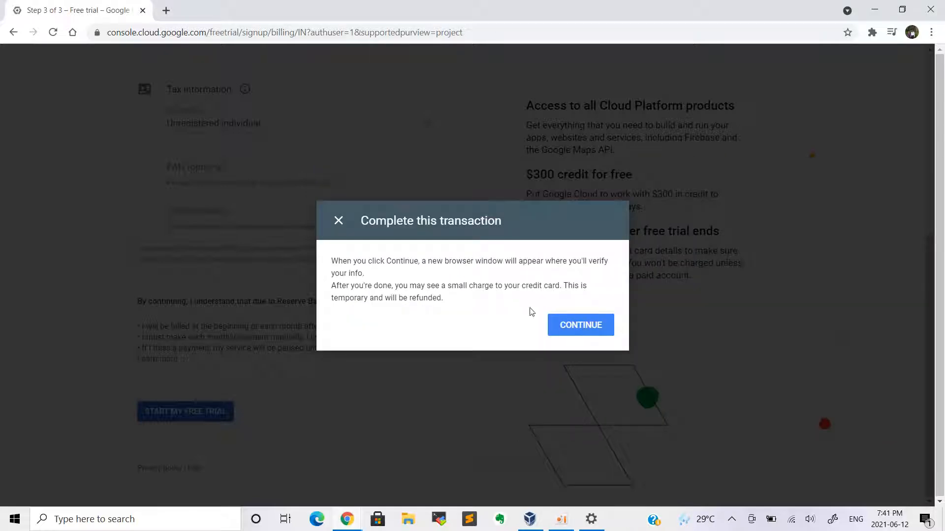
click(565, 324)
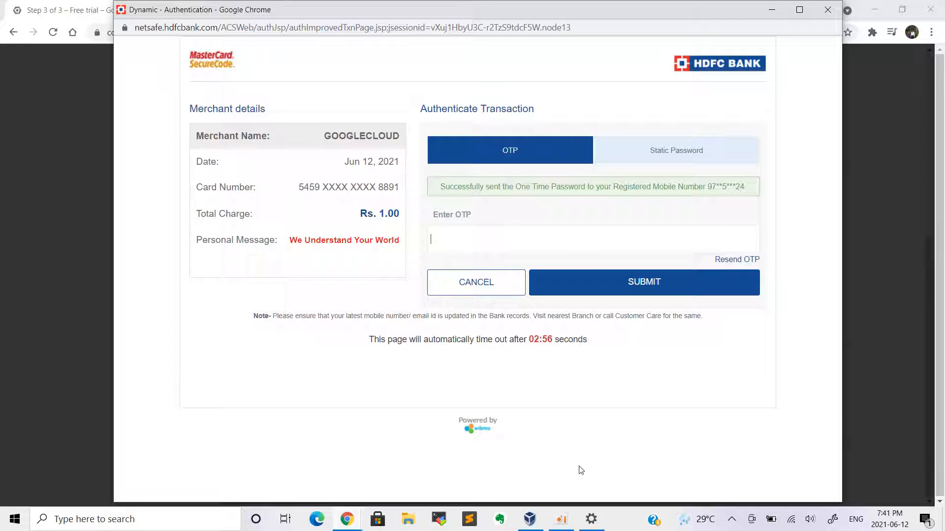
click(561, 519)
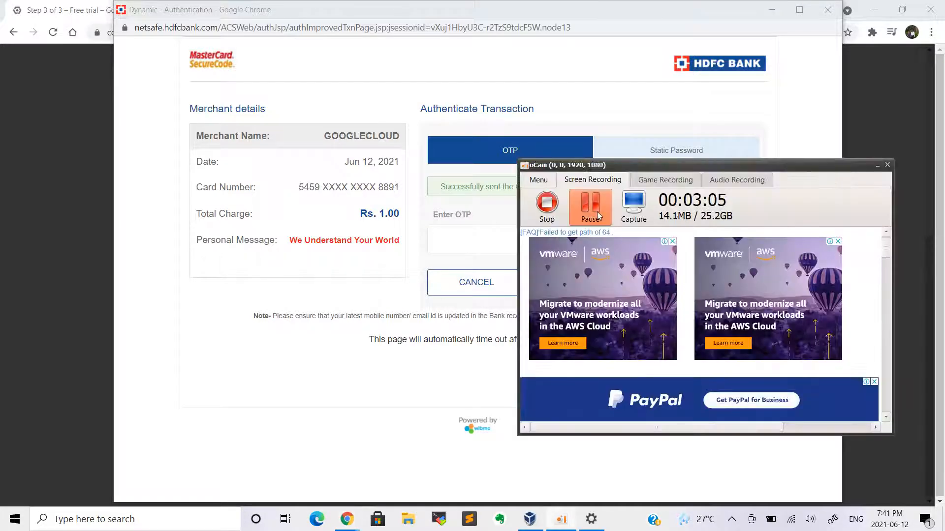
click(597, 212)
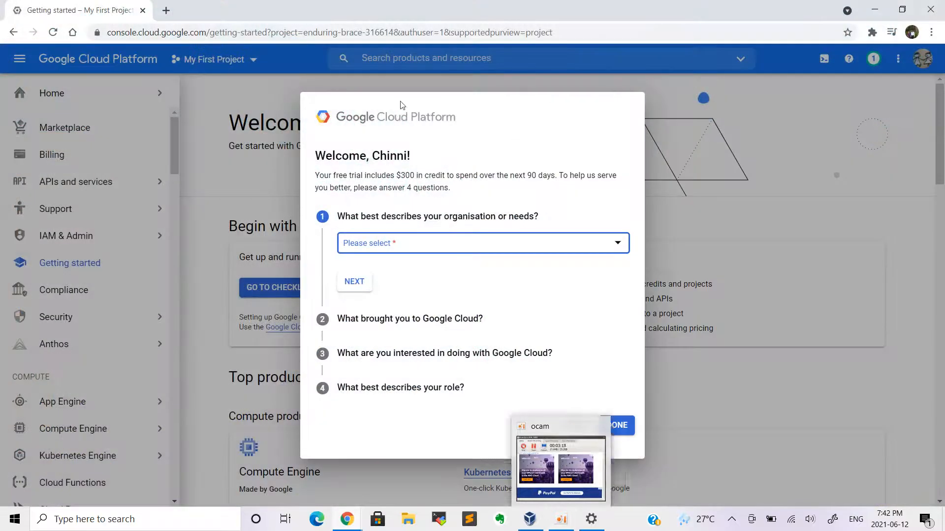
Answer Personal project and 'Use specific products, services and/or APIs' in the welcome survey
click(445, 251)
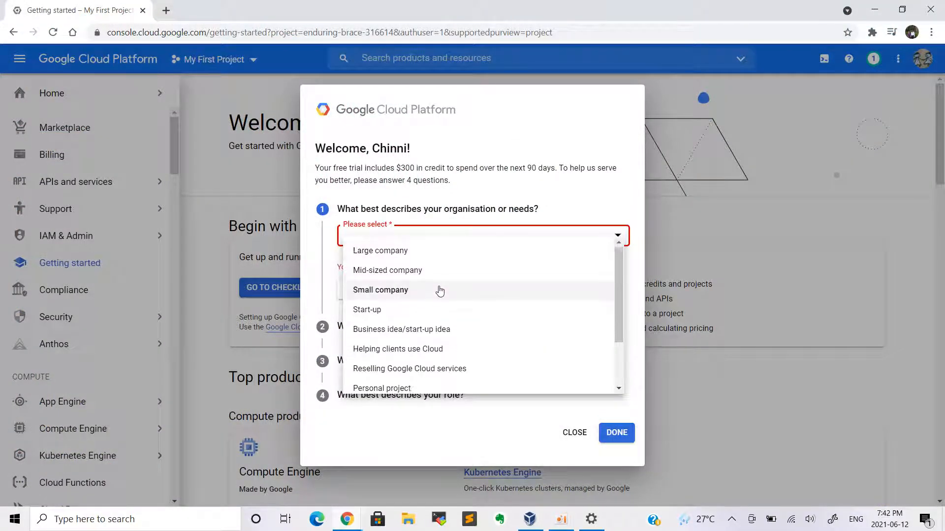
scroll(437, 289, down, 1)
scroll(421, 310, down, 2)
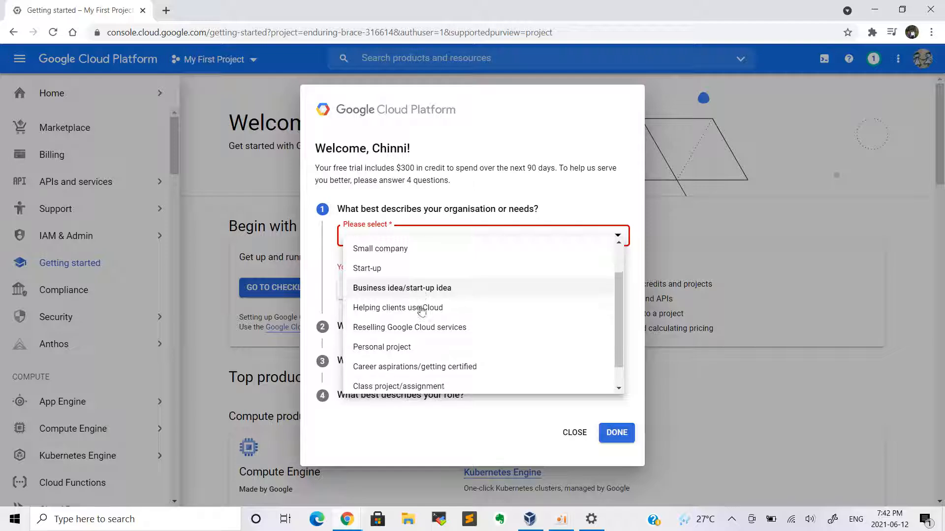
click(408, 323)
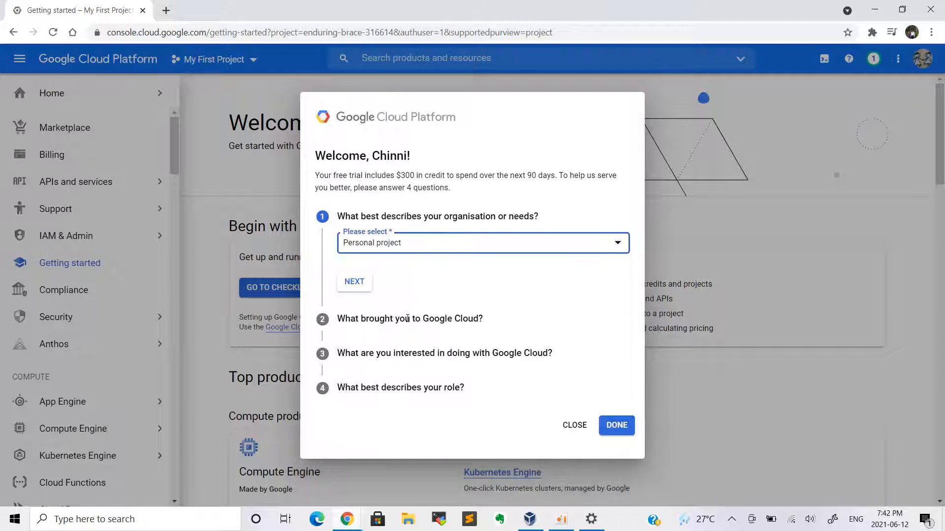
click(357, 282)
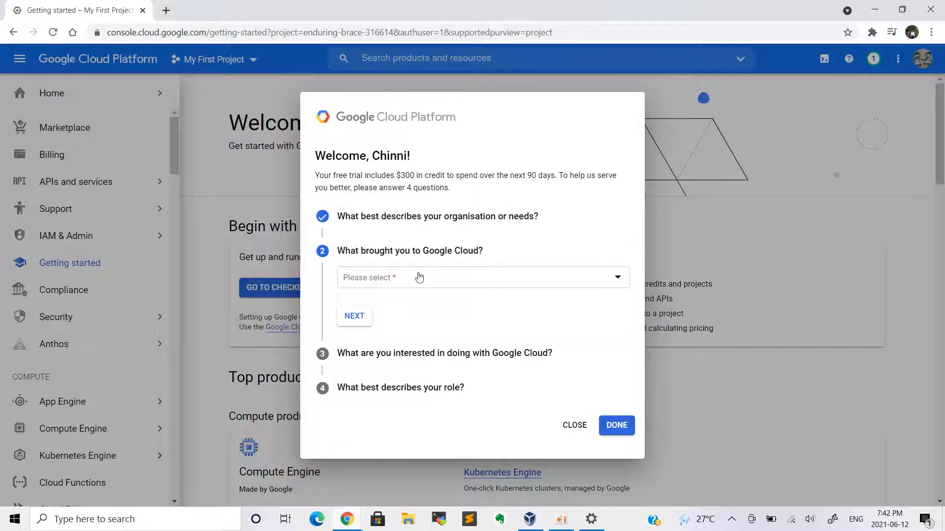
click(418, 277)
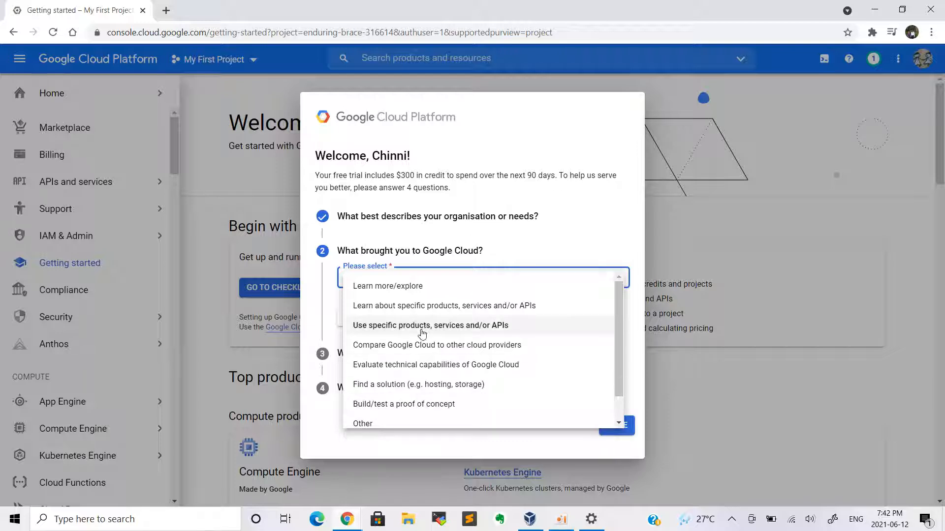
click(516, 324)
click(350, 316)
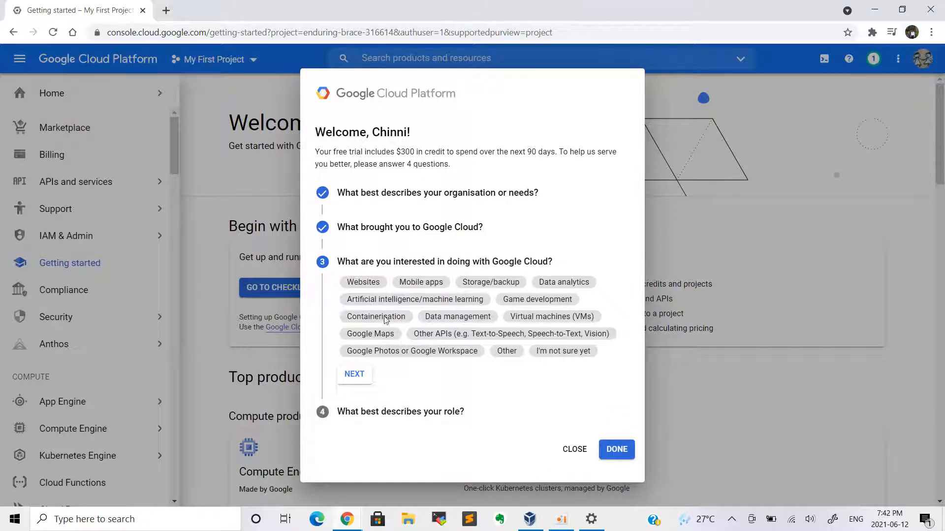
Pick VMs, Storage/backup and Containerisation as interests, Engineer/Developer as role, and finish the survey
click(527, 316)
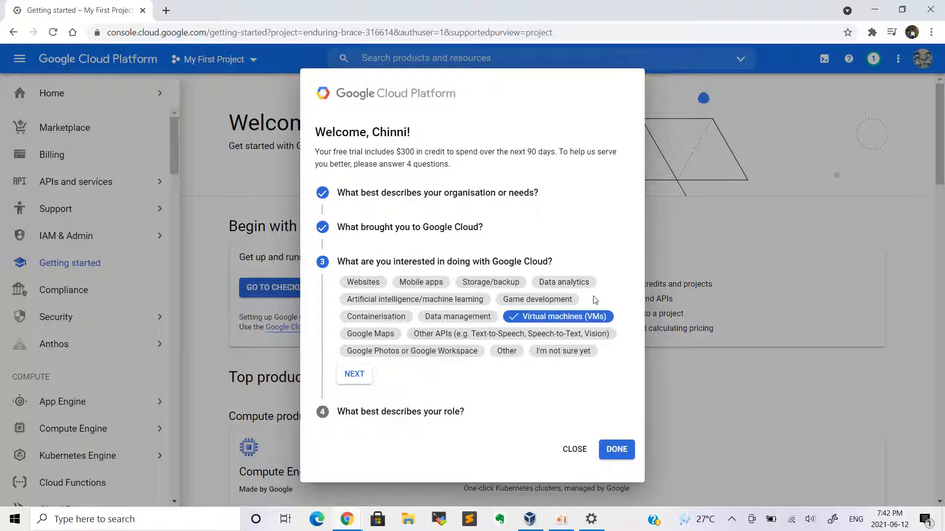
click(477, 283)
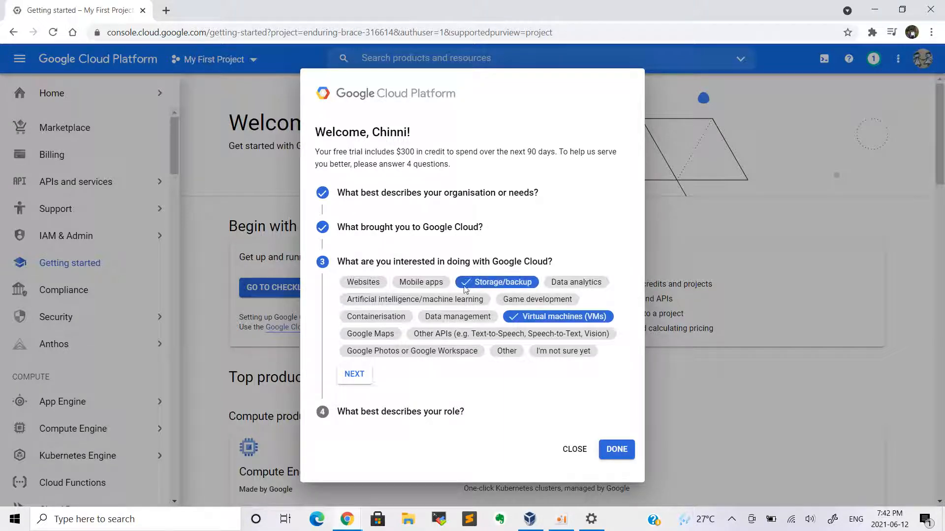
click(397, 318)
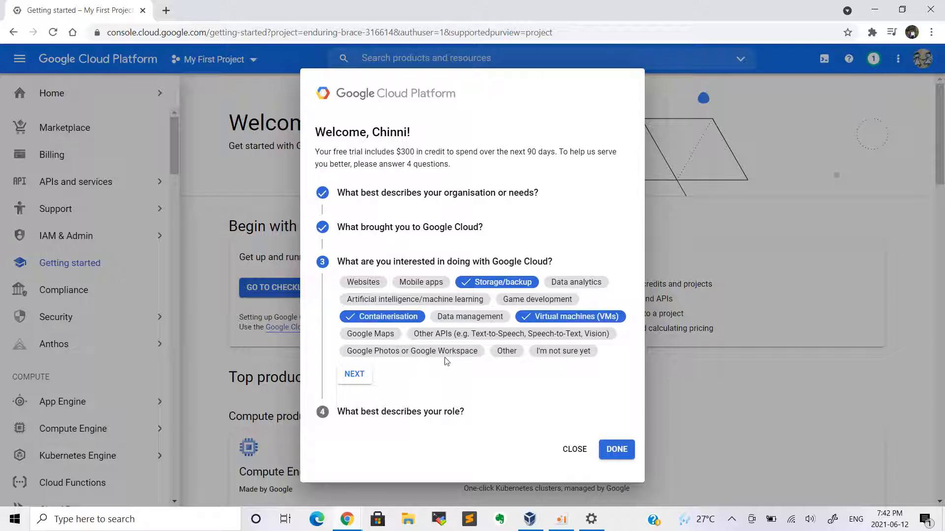
click(363, 378)
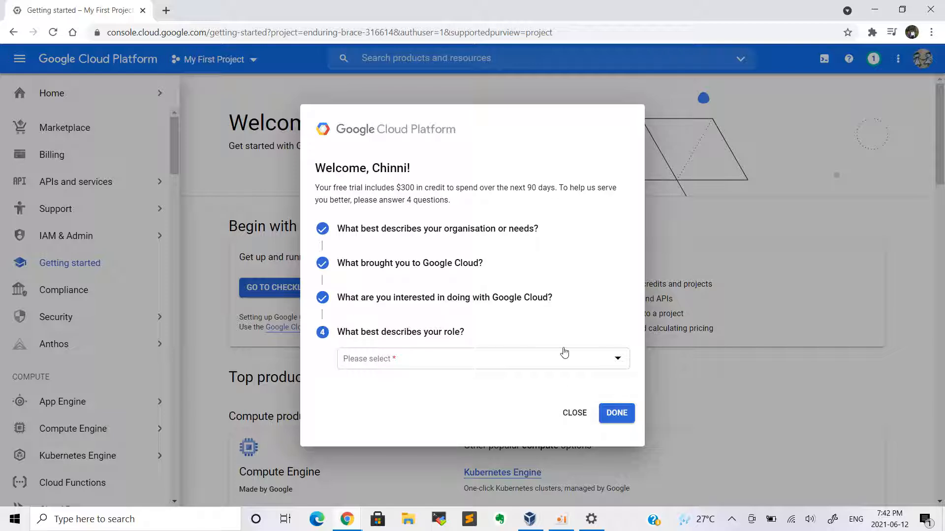
click(529, 360)
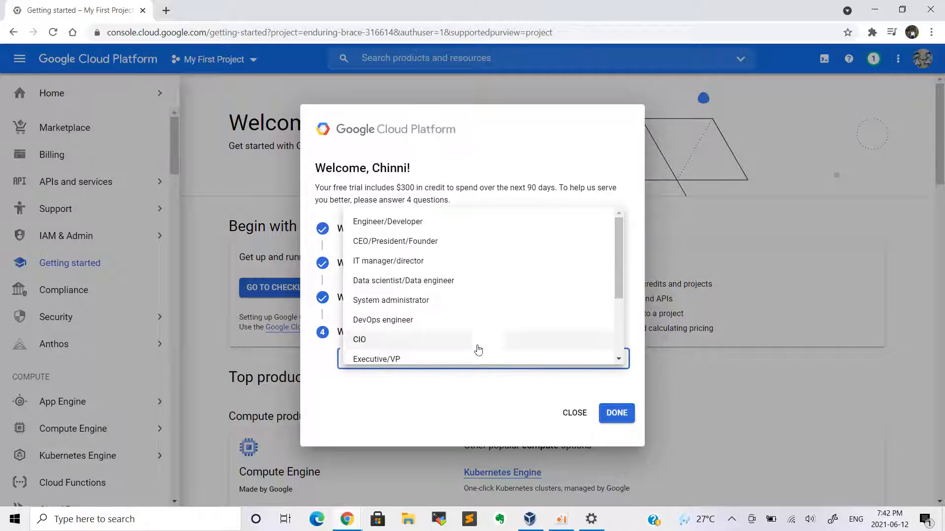
click(459, 229)
click(613, 417)
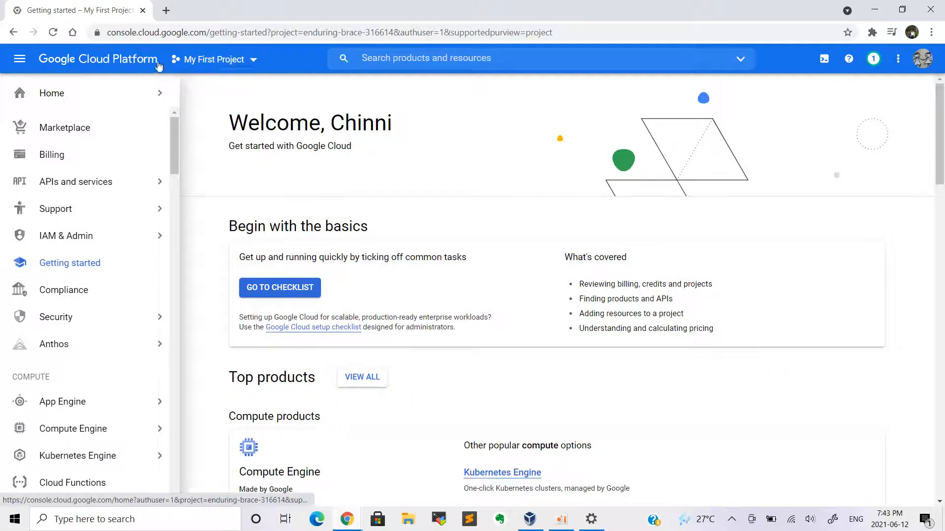
Keep My First Project selected and go to Compute Engine
click(237, 71)
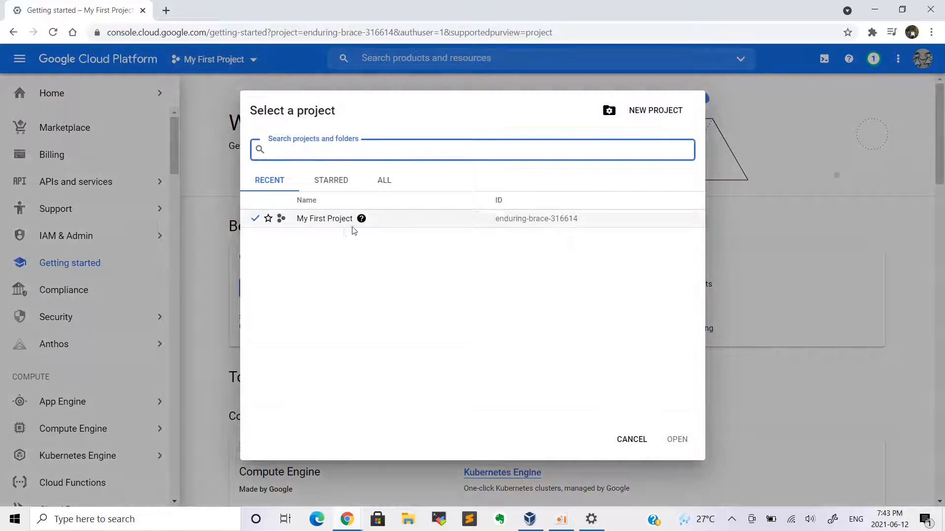
click(634, 440)
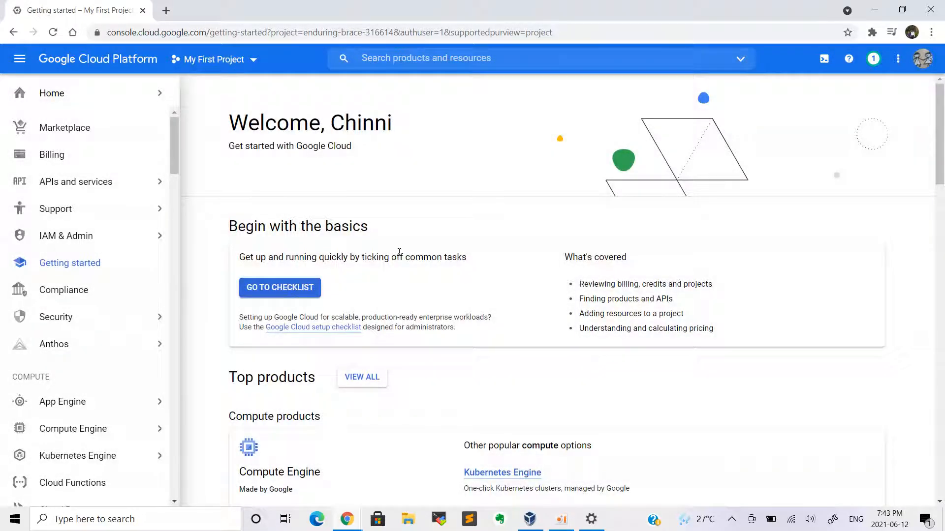
scroll(74, 249, down, 3)
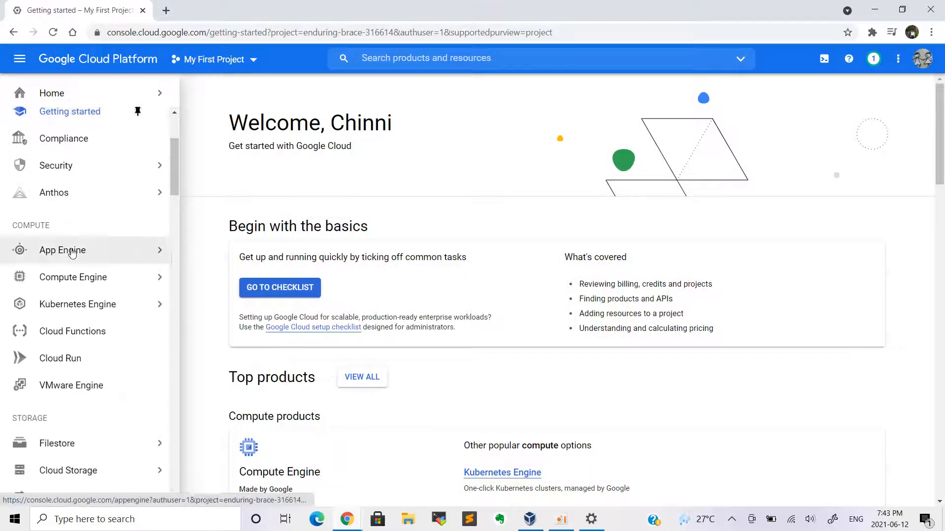
click(82, 282)
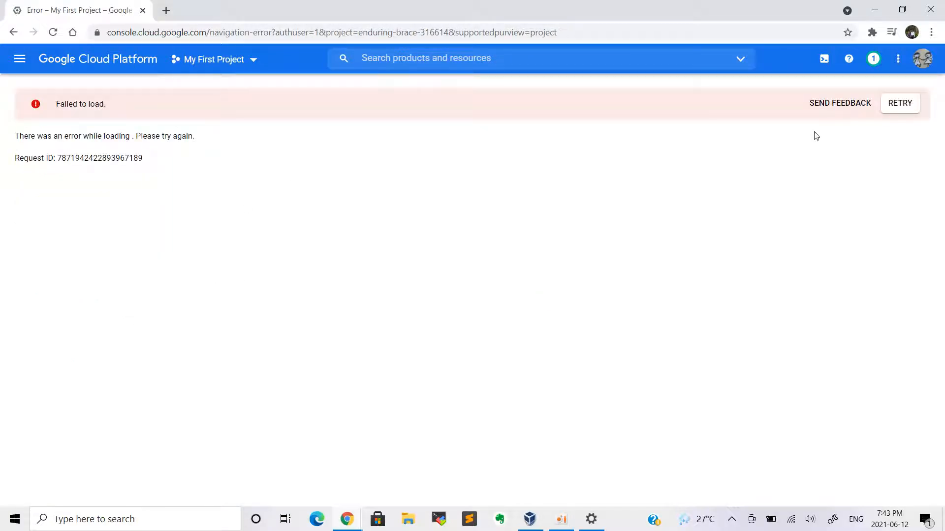
Retry the failed Compute Engine page and bring up the Billing overview with free trial credit
click(899, 106)
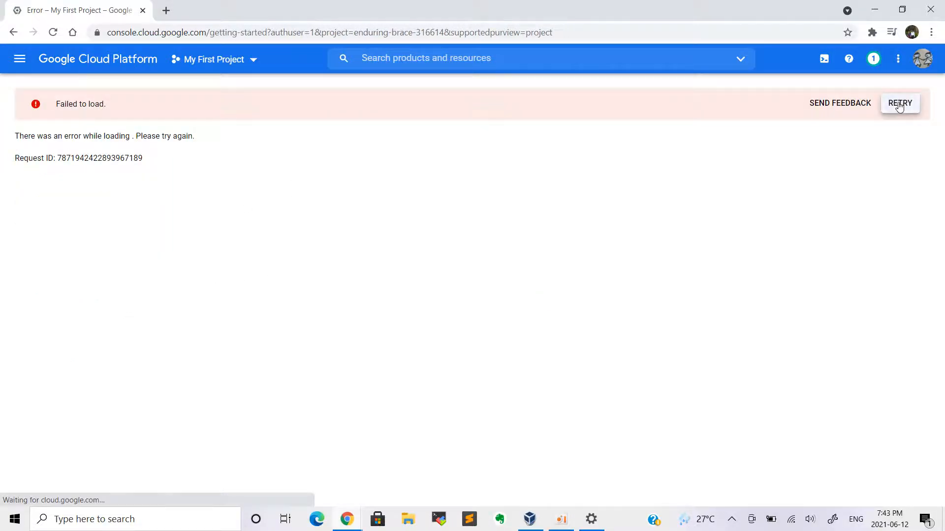
mouse_move(112, 226)
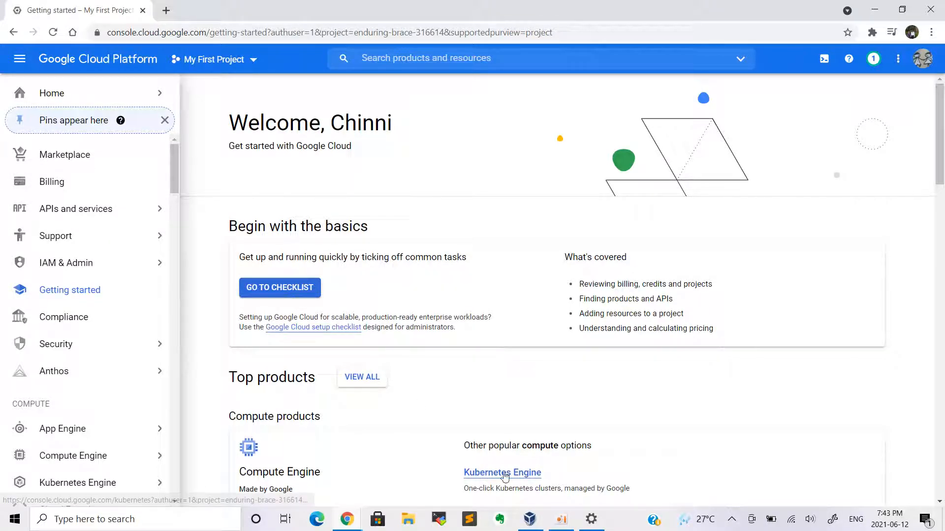
click(561, 524)
click(590, 205)
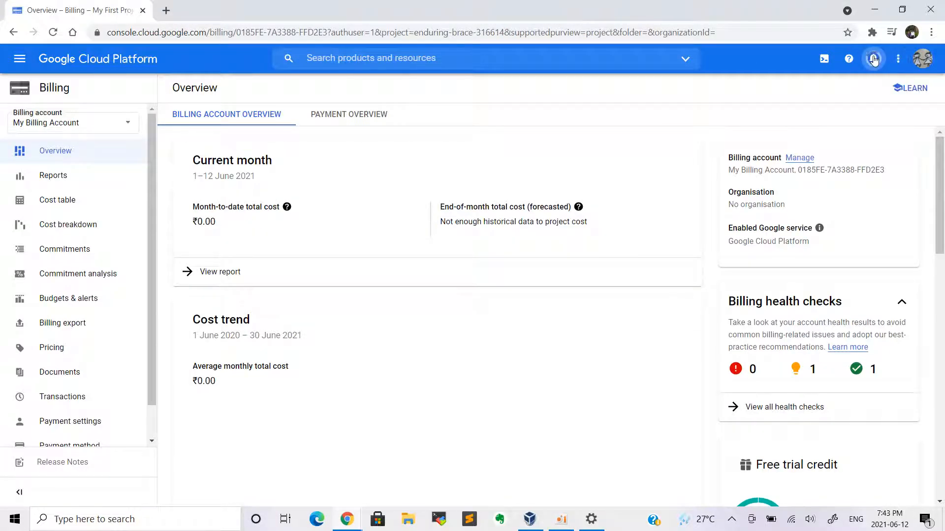
Check notifications until Compute Engine initialisation is reported complete, then dismiss them
click(874, 59)
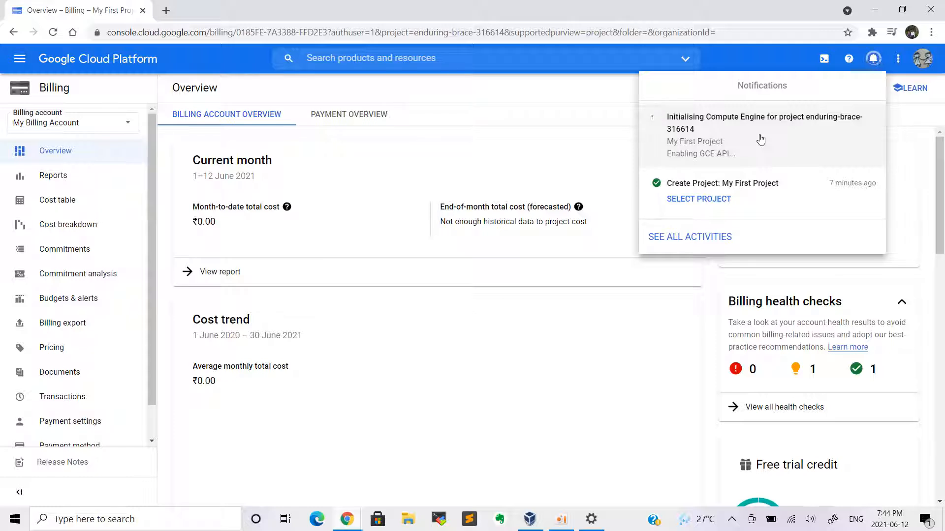
click(559, 522)
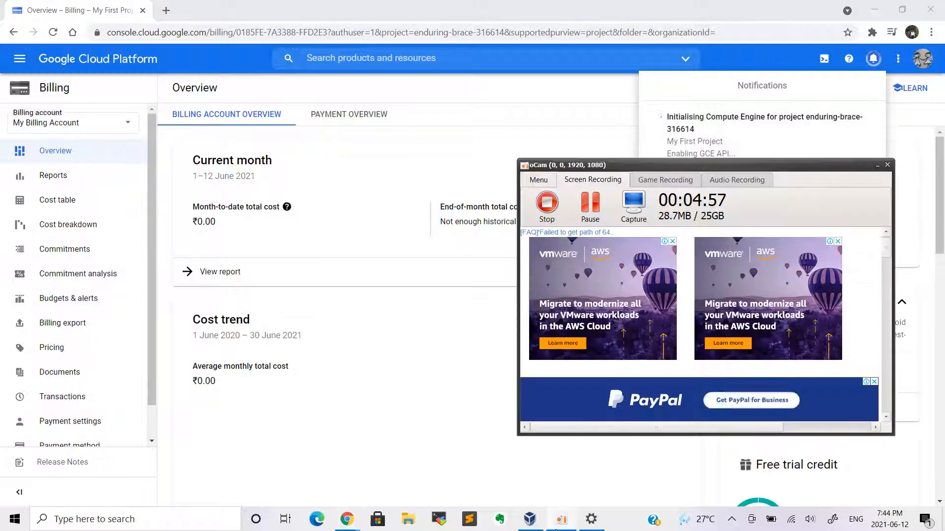
click(589, 213)
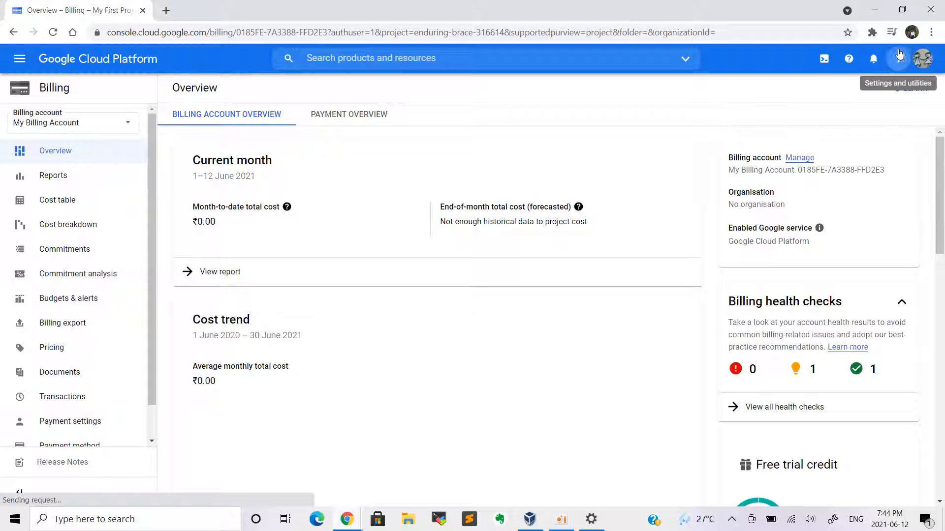
click(872, 58)
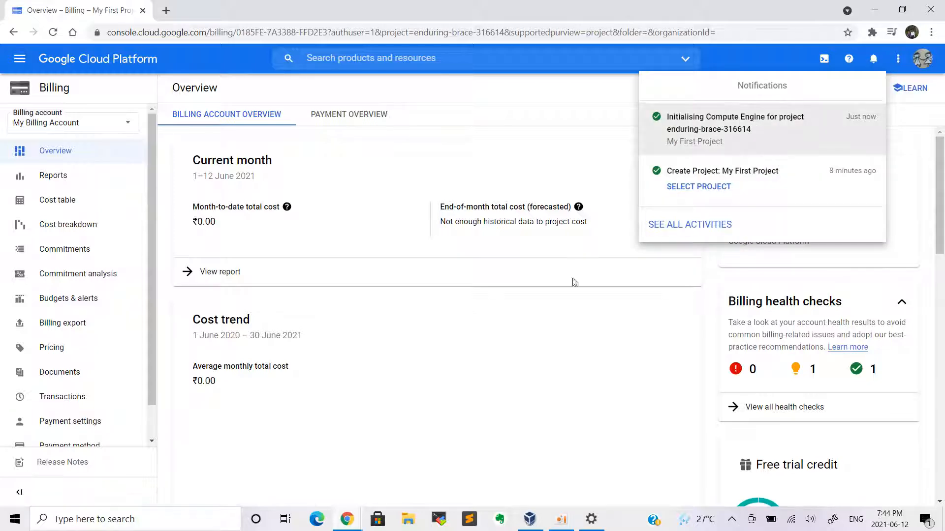
click(529, 332)
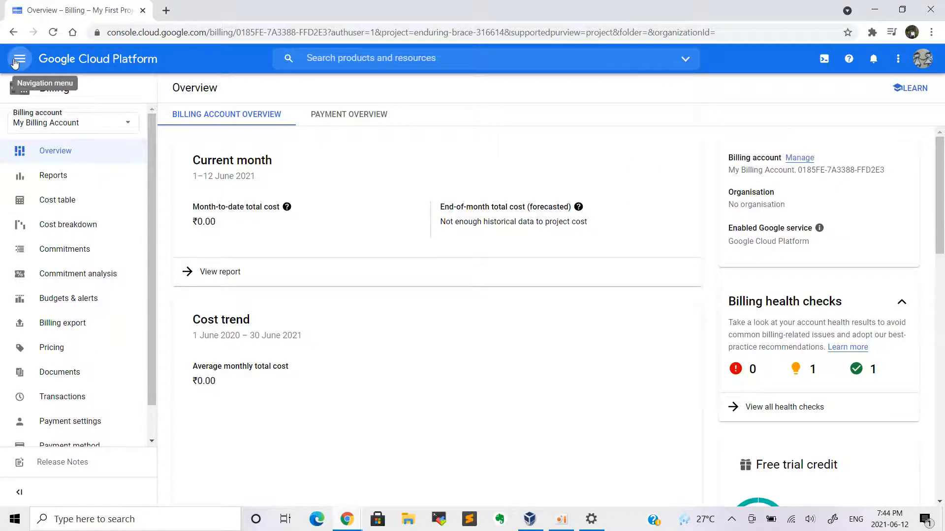
Go to Compute Engine > VM instances, which lists no instances for My First Project
click(19, 59)
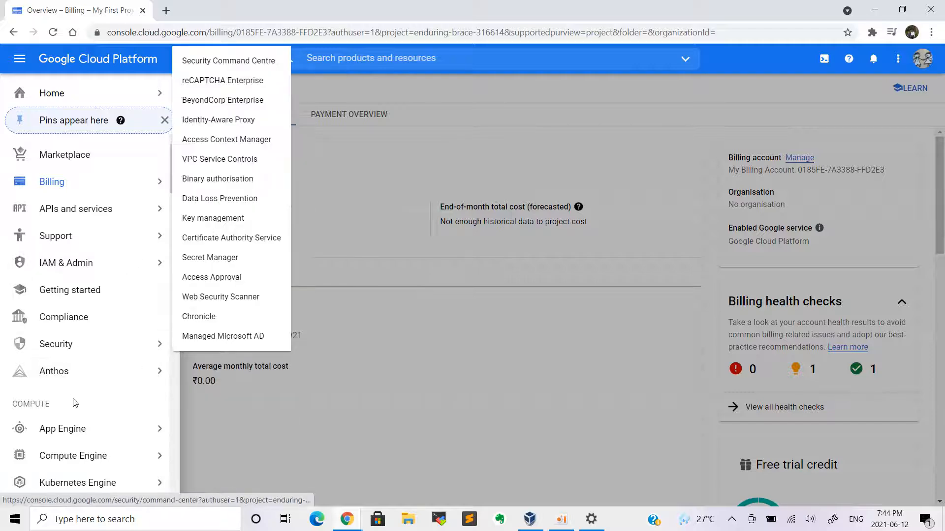
click(76, 455)
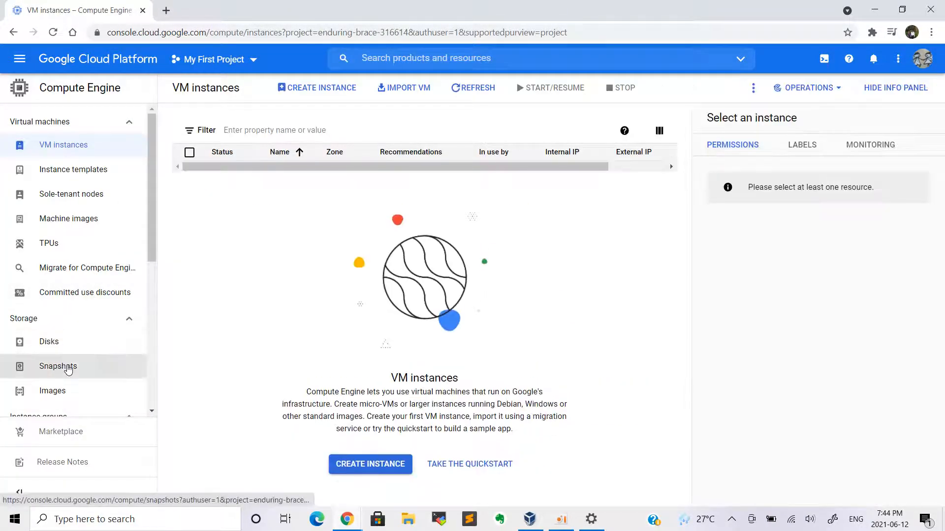
scroll(69, 370, down, 4)
scroll(77, 326, up, 2)
scroll(78, 326, down, 4)
scroll(75, 323, up, 6)
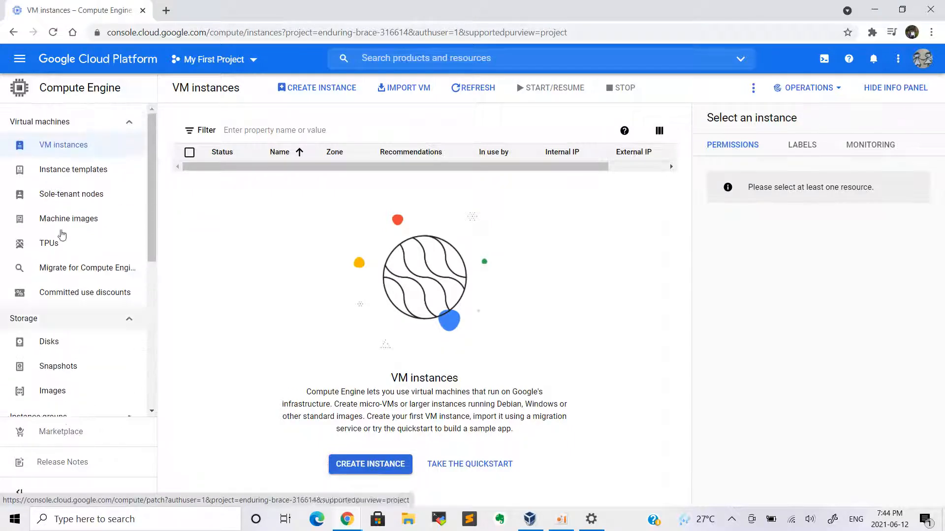
click(20, 60)
scroll(80, 367, down, 3)
mouse_move(81, 339)
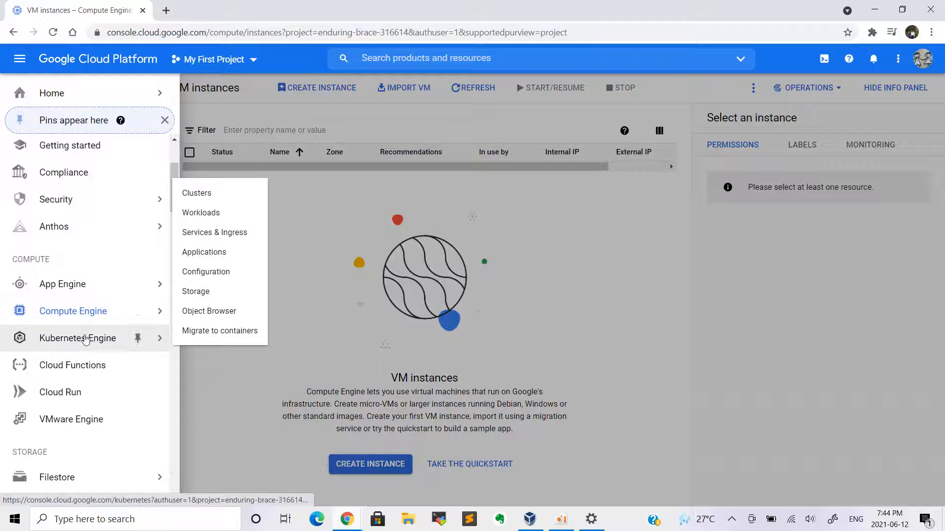
click(630, 297)
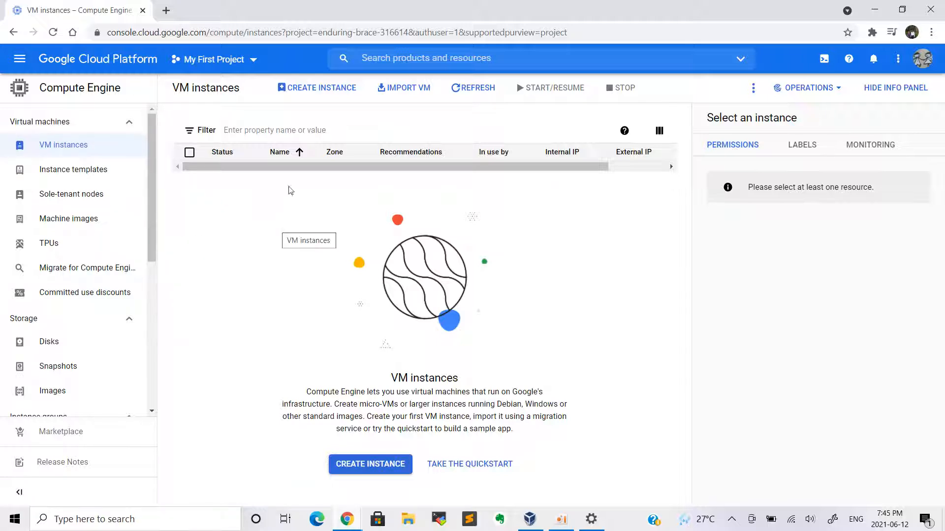
Start a new VM instance and name it docker-engine
click(326, 90)
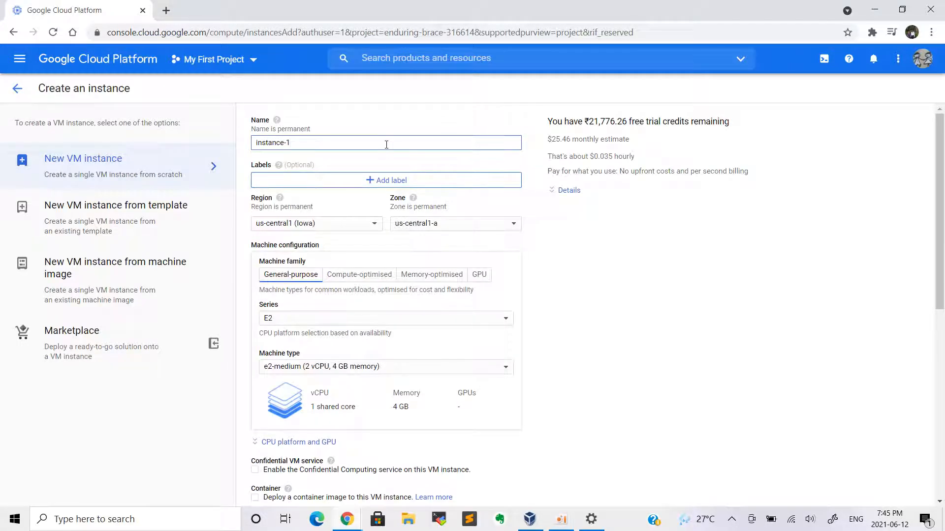
key(BackSpace)
key(BackSpace)
key(BackSpace)
key(BackSpace)
key(BackSpace)
key(BackSpace)
key(BackSpace)
key(BackSpace)
key(BackSpace)
key(BackSpace)
text(docke)
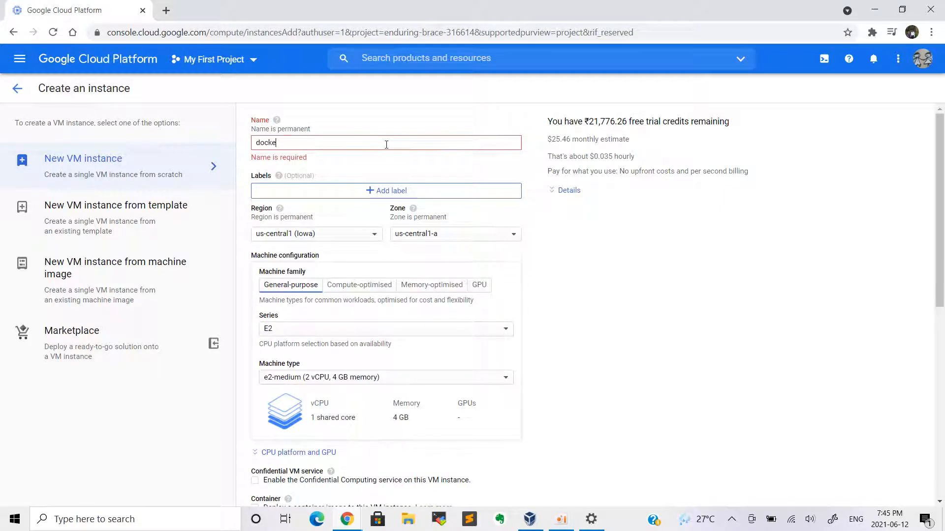
text(r-engine)
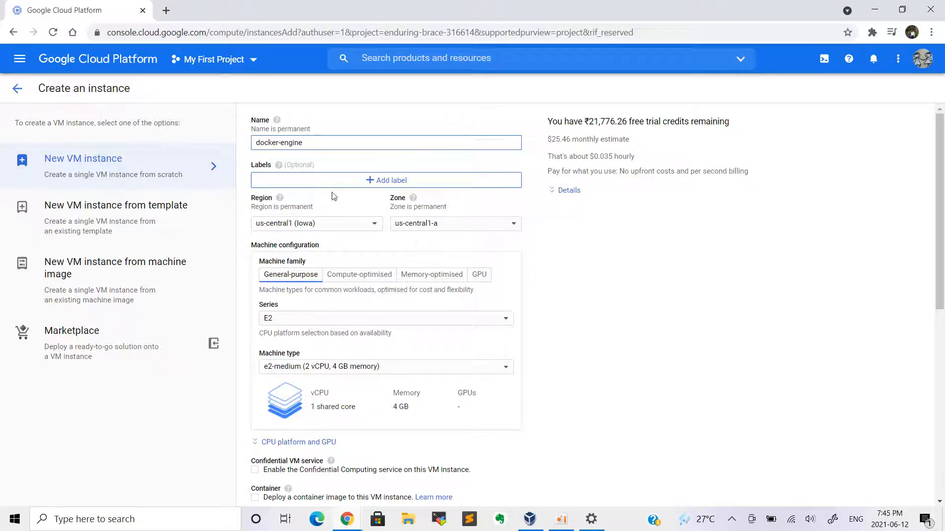
Add and save the label name : docker-engine, correcting the key to lowercase
click(357, 185)
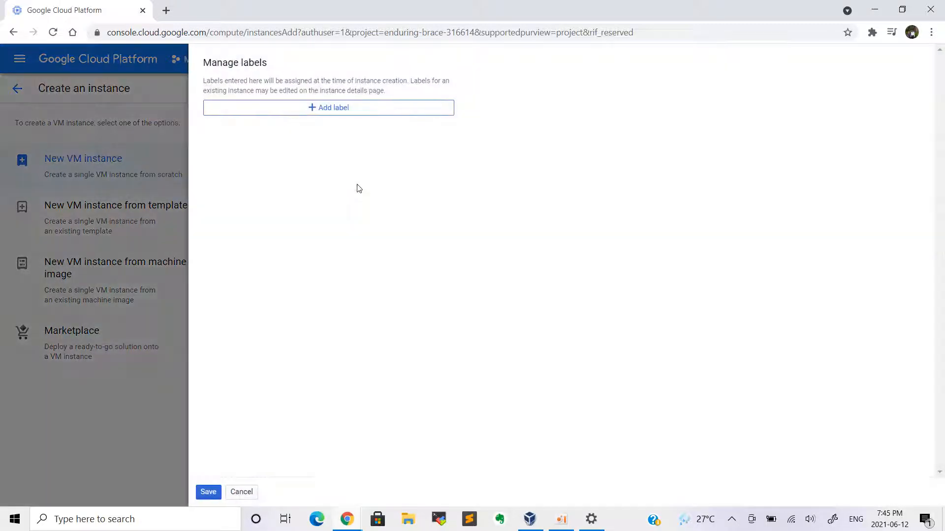
click(325, 109)
text(N)
key(Tab)
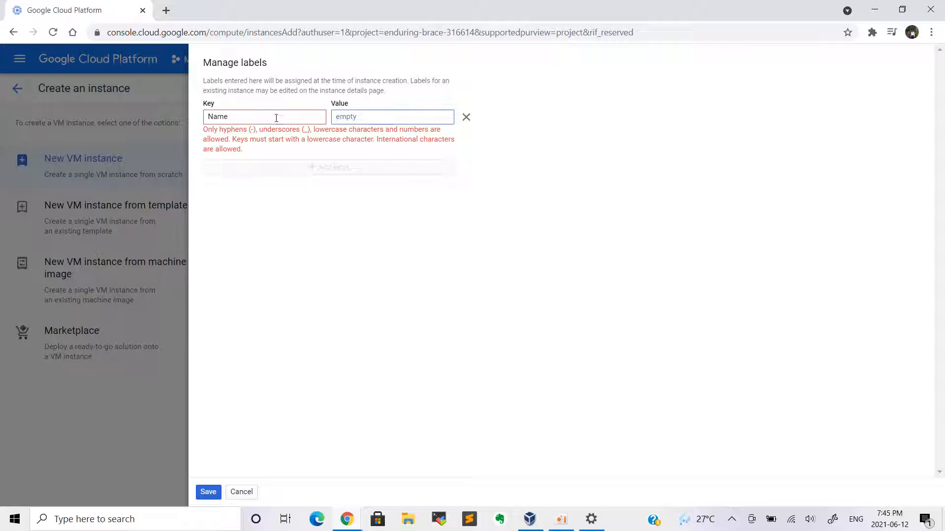
click(281, 115)
key(BackSpace)
text(name)
key(Tab)
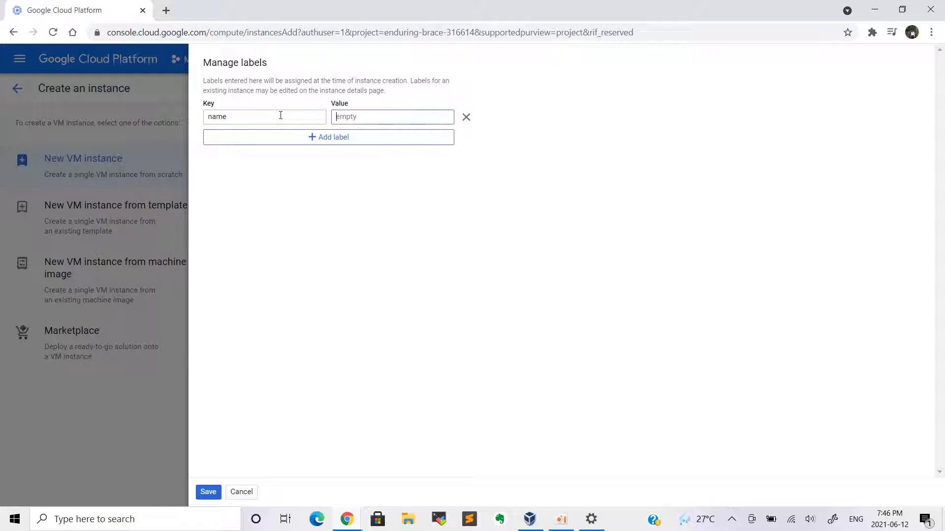
text(docker-)
click(202, 492)
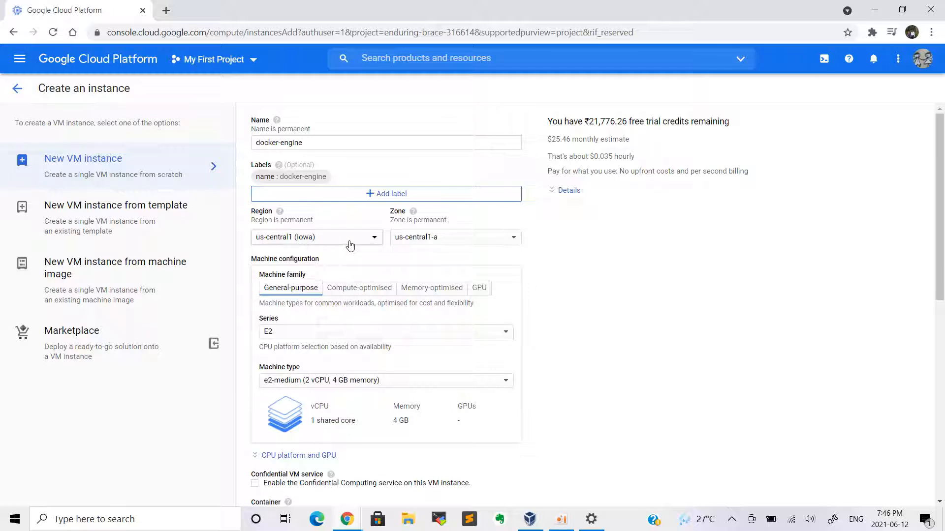
Review the region list and keep us-central1 (Iowa)
click(348, 243)
scroll(320, 399, down, 3)
scroll(320, 400, down, 1)
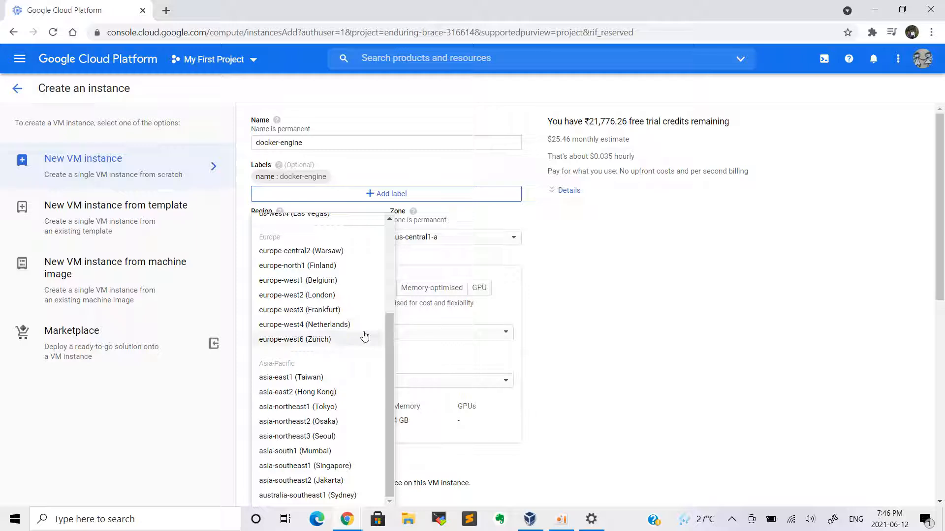
scroll(338, 386, up, 3)
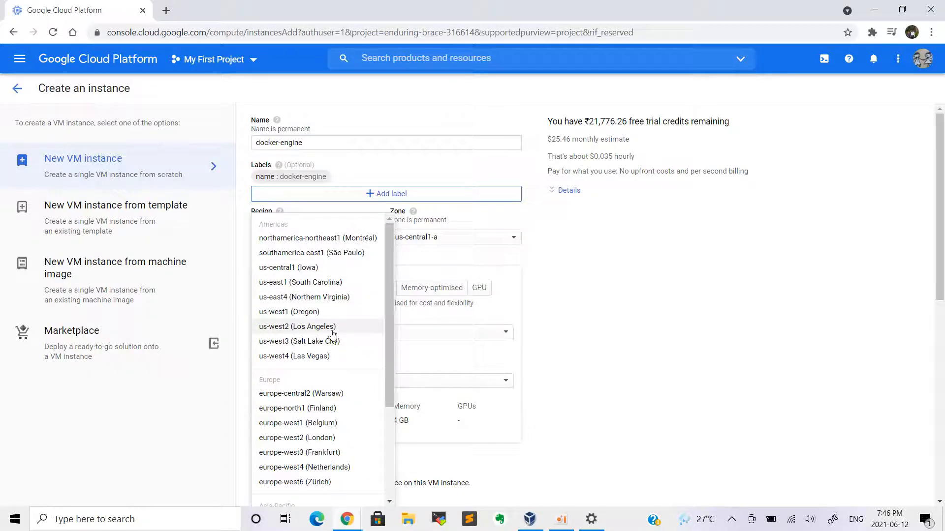
scroll(330, 329, down, 3)
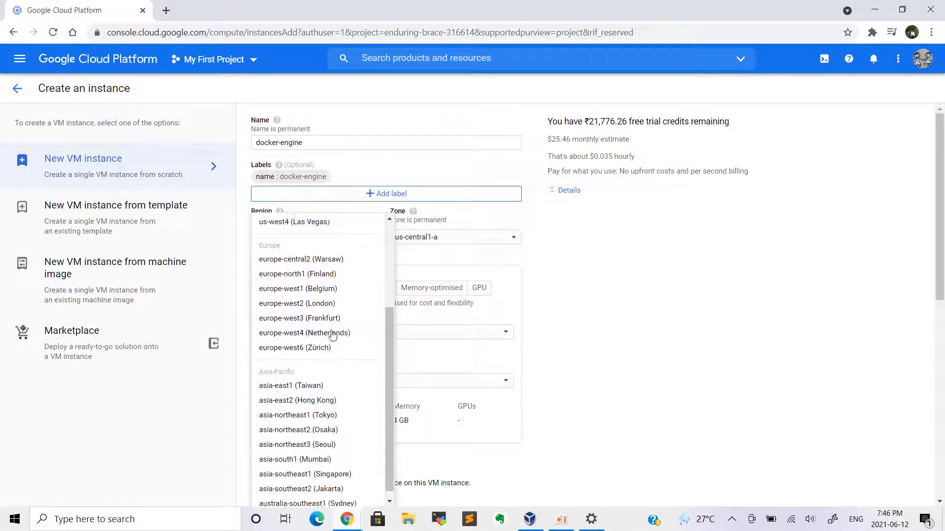
click(610, 283)
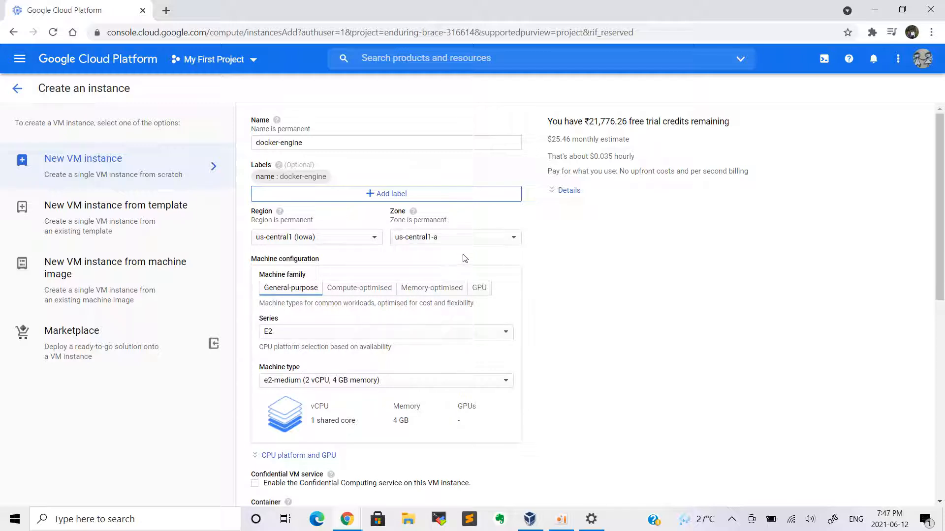
Set the machine type to e2-standard-2 with 2 vCPUs and 8 GB memory
scroll(386, 263, down, 2)
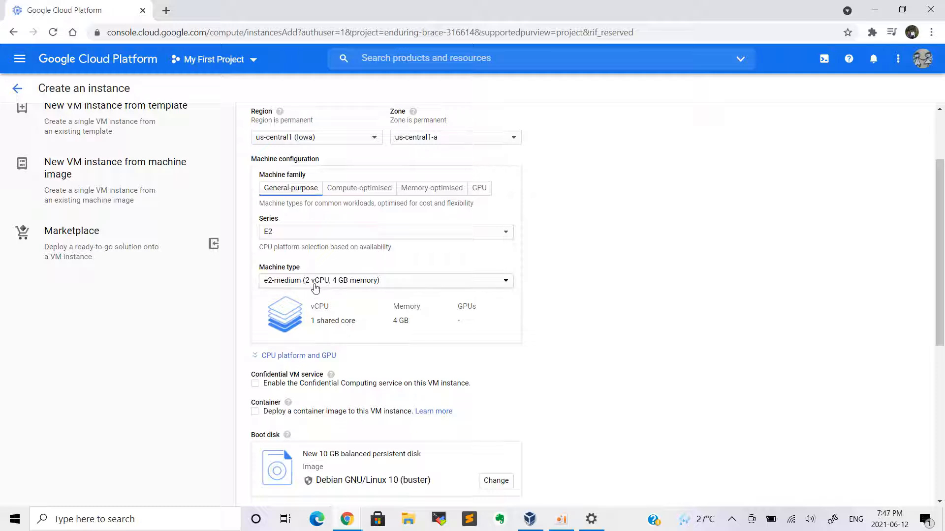
click(347, 287)
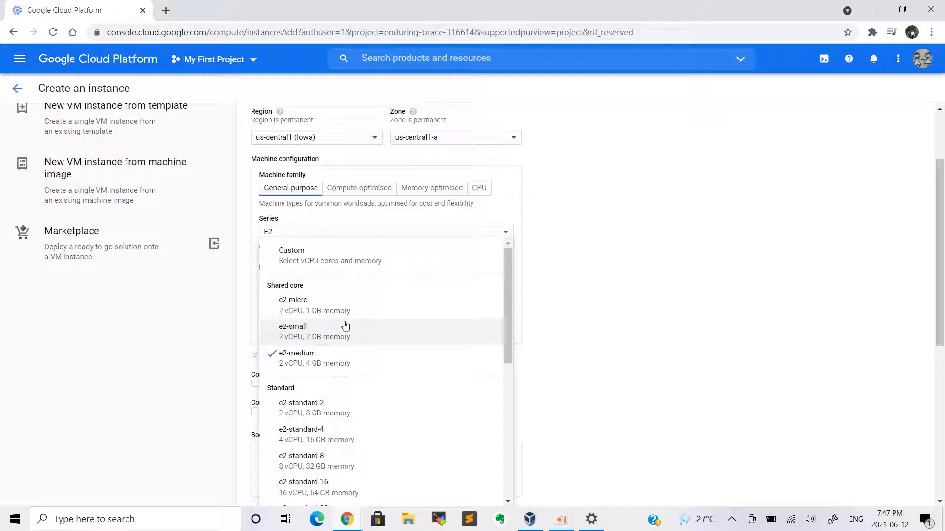
click(304, 420)
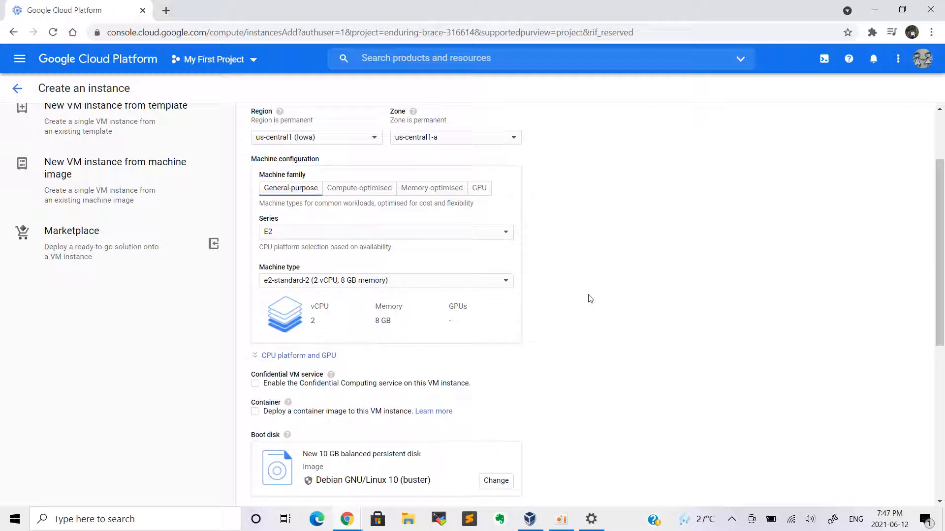
scroll(593, 287, down, 4)
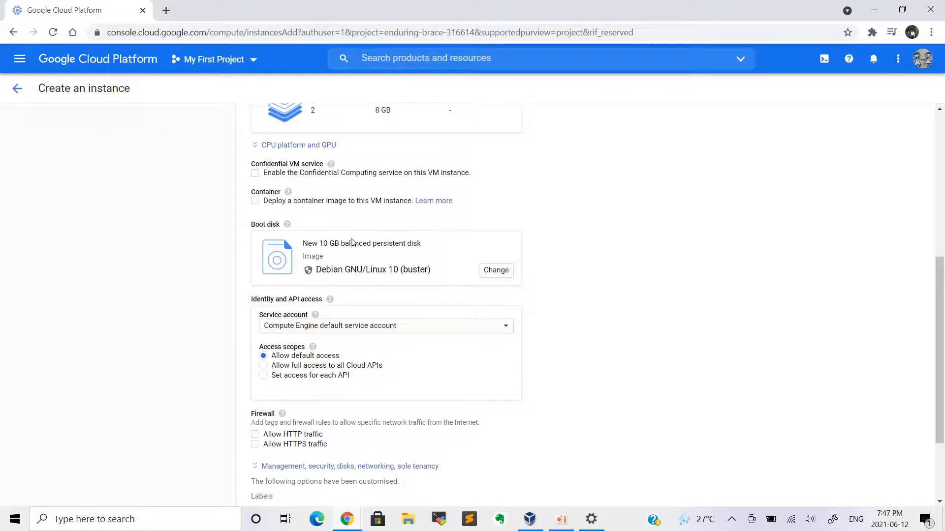
Replace the 10 GB Debian boot disk with a 50 GB Ubuntu 20.04 LTS image
click(482, 278)
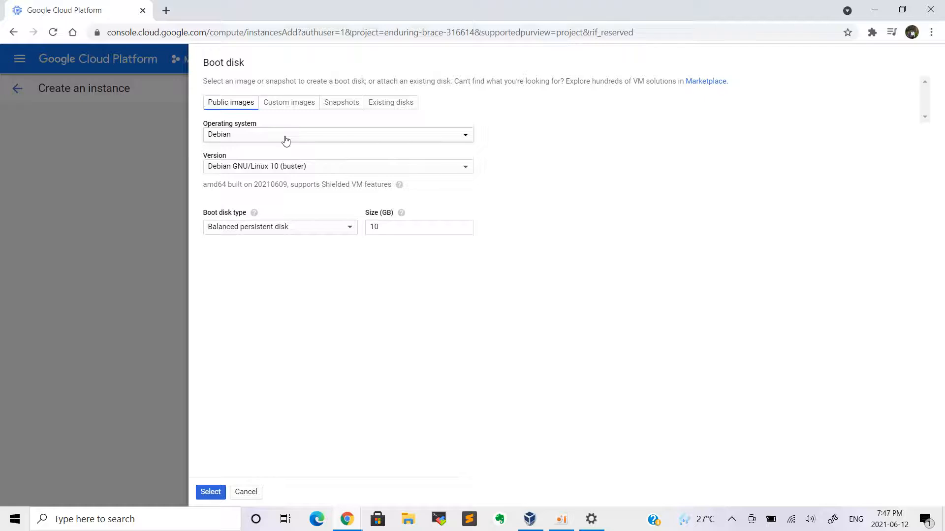
click(286, 140)
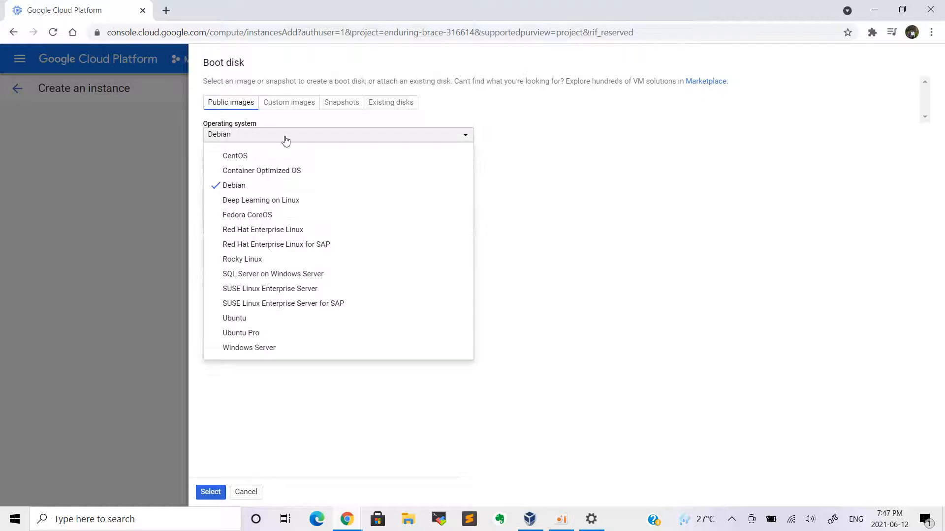
click(277, 318)
click(338, 170)
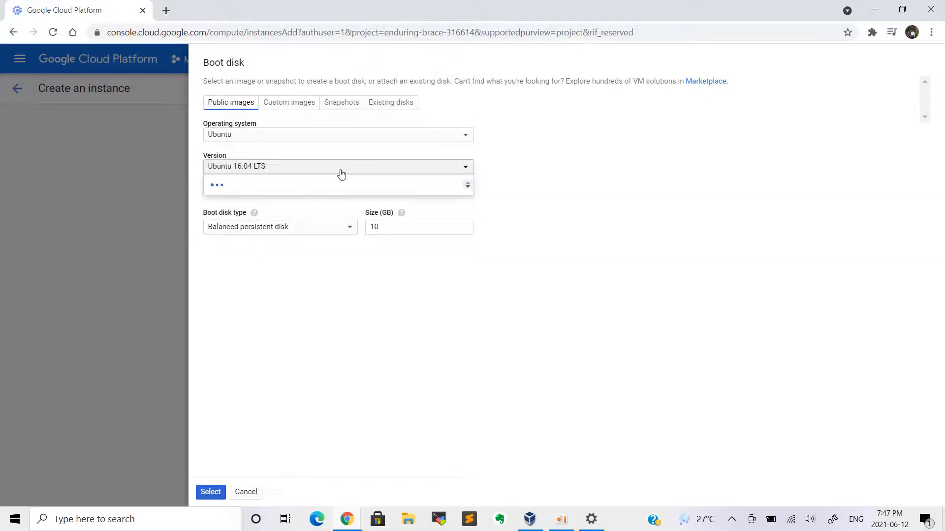
click(316, 250)
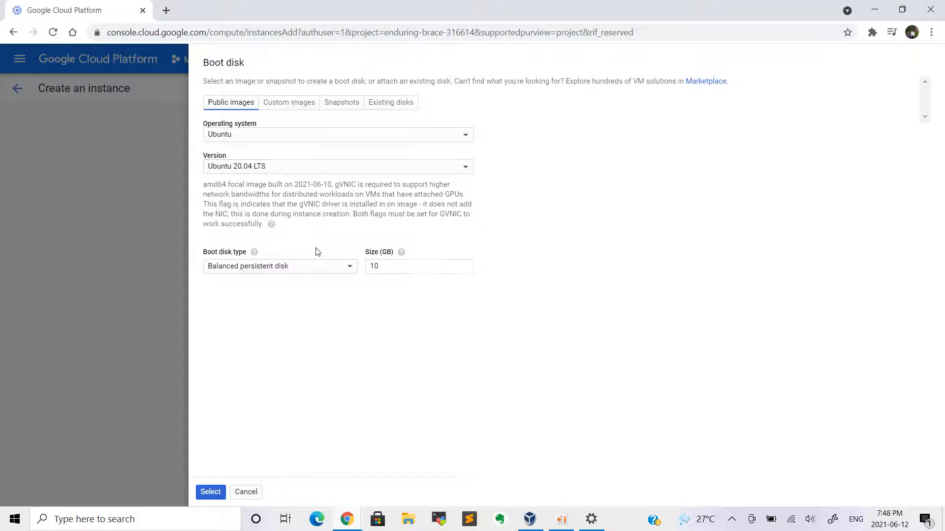
click(399, 272)
click(210, 492)
Allow HTTP traffic through the firewall, keeping the default Cloud API access scope
scroll(395, 336, down, 3)
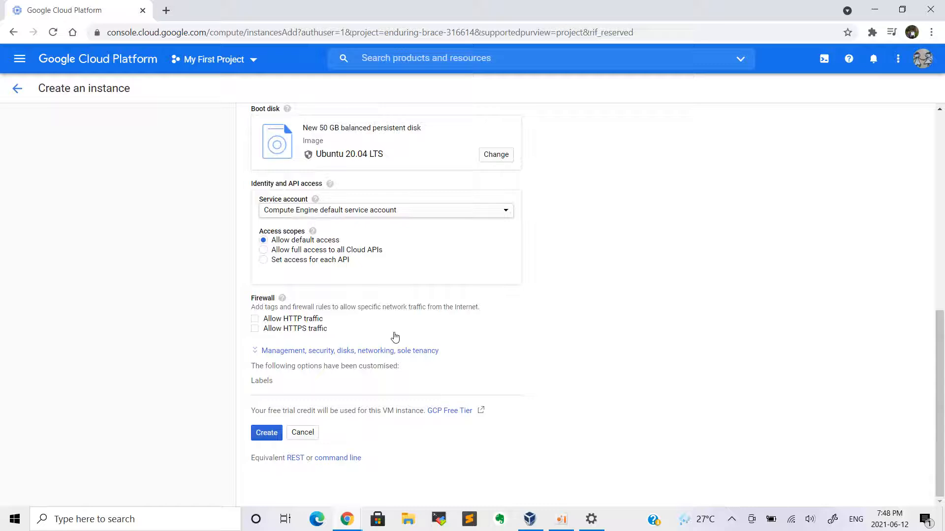
click(318, 251)
click(325, 241)
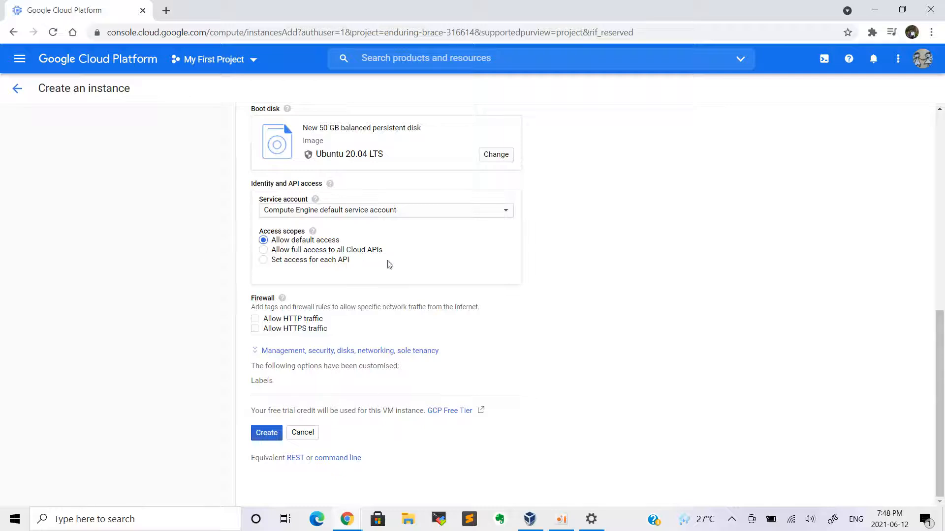
click(293, 320)
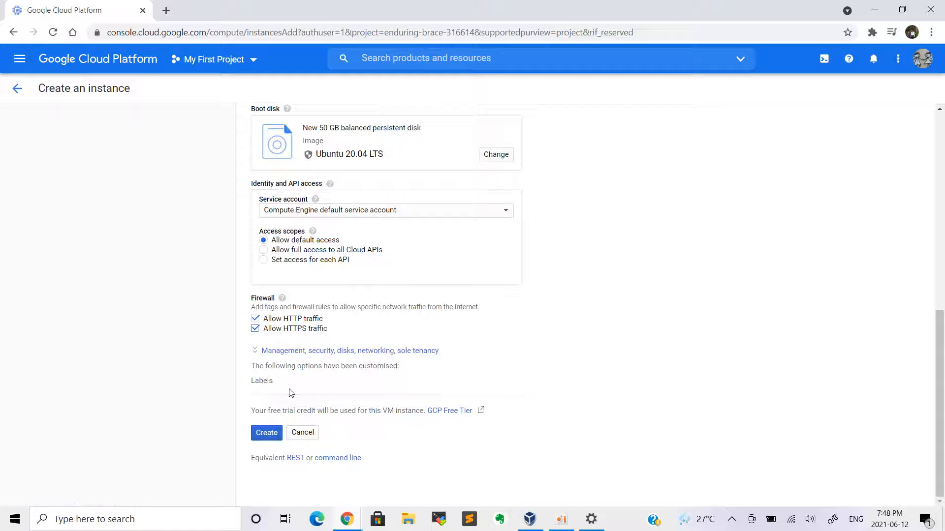
Expand the advanced options and review the Security, Networking and Management settings
click(315, 354)
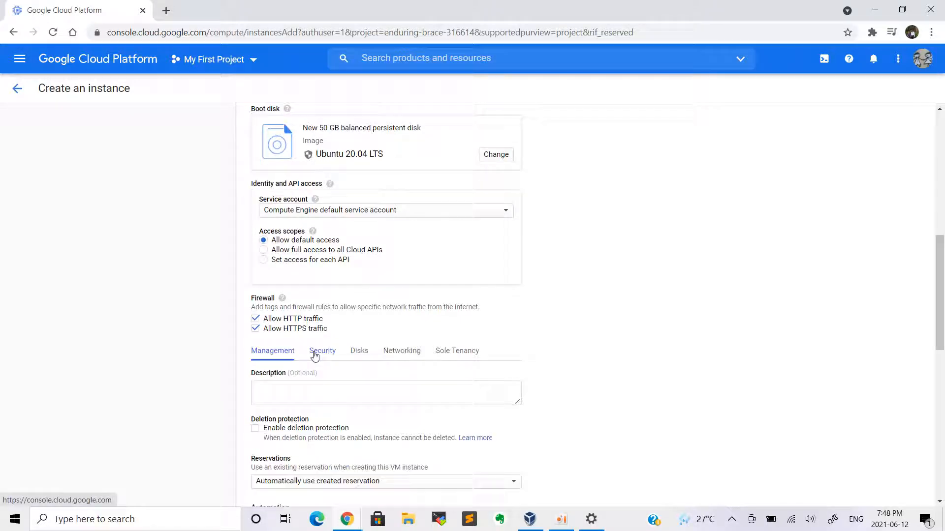
scroll(336, 364, down, 2)
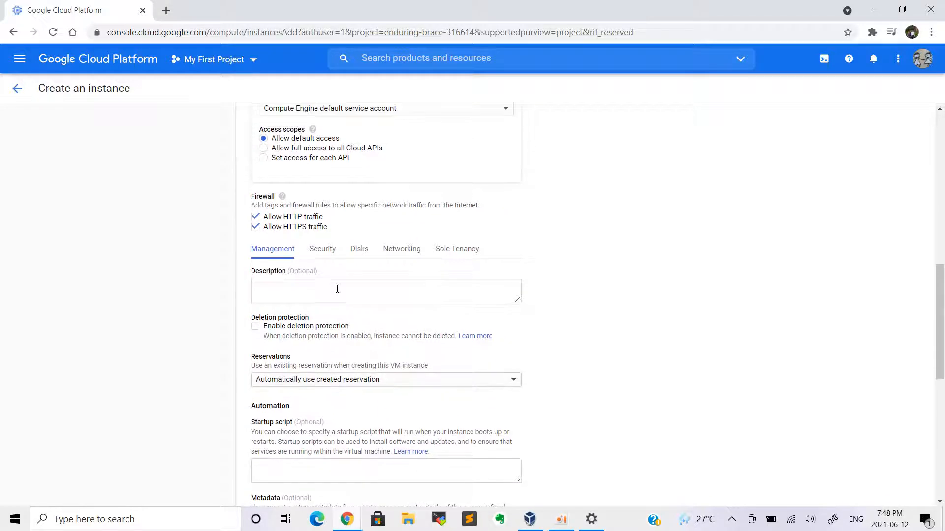
click(325, 251)
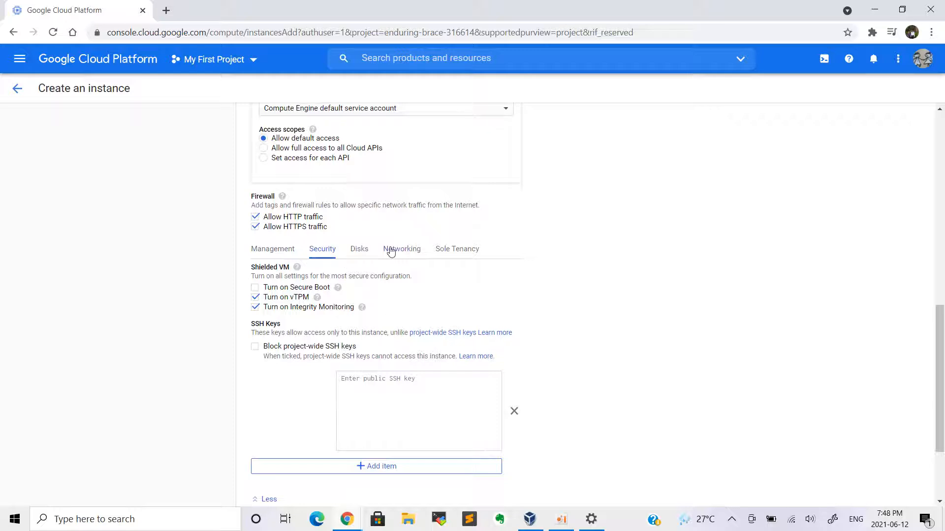
click(412, 254)
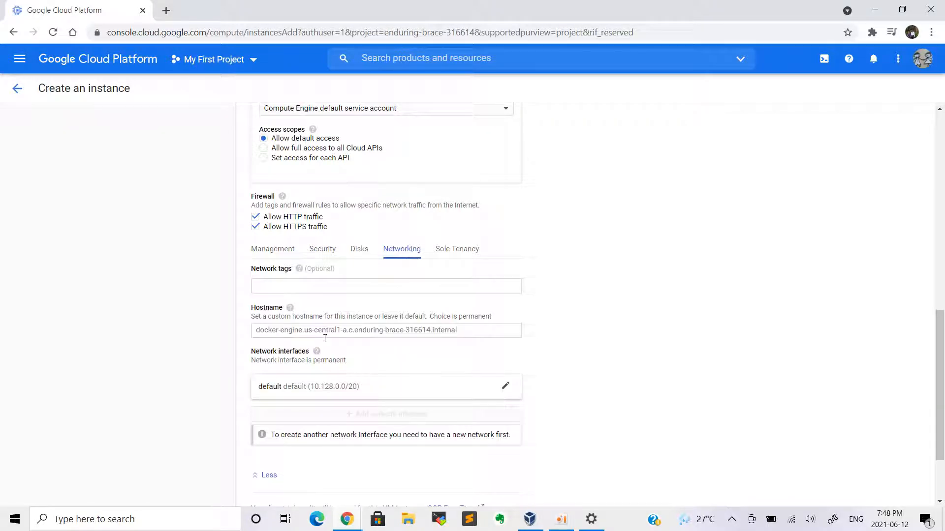
scroll(336, 350, down, 2)
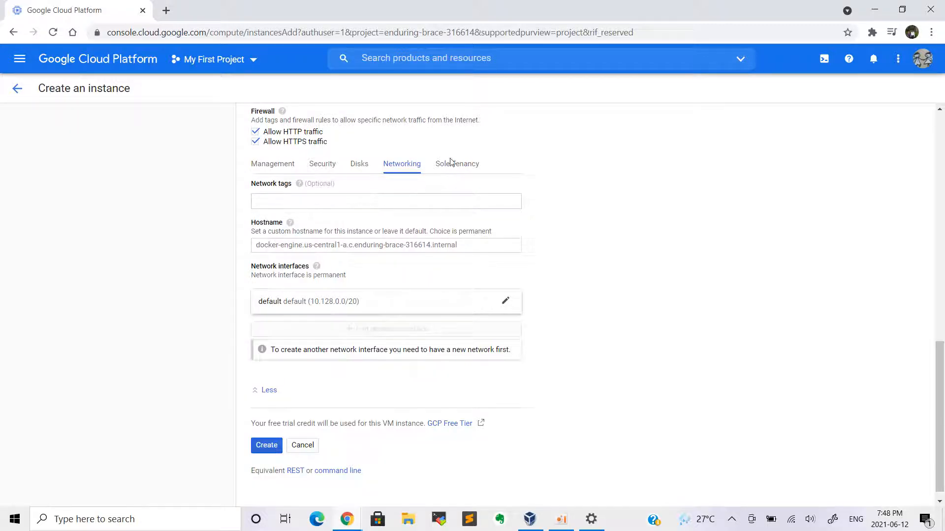
click(275, 167)
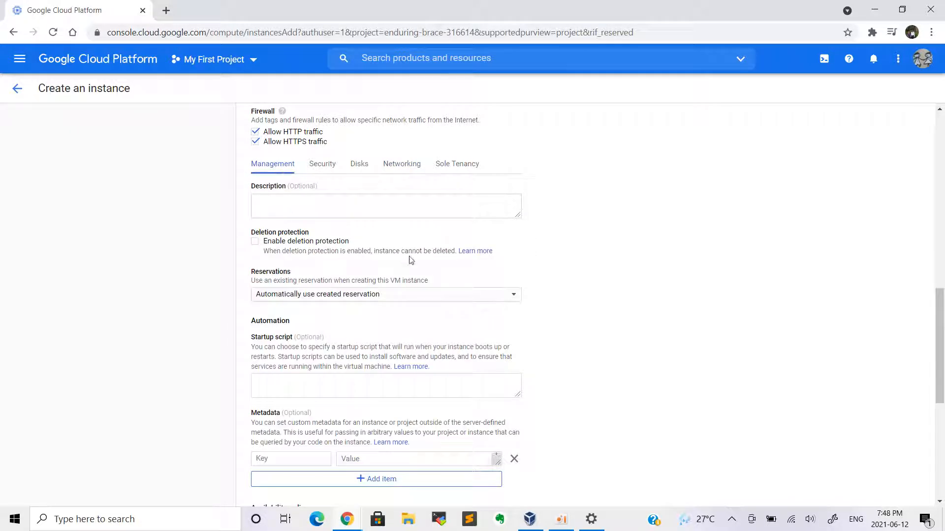
Create the docker-engine VM instance
scroll(371, 293, down, 3)
scroll(371, 292, up, 3)
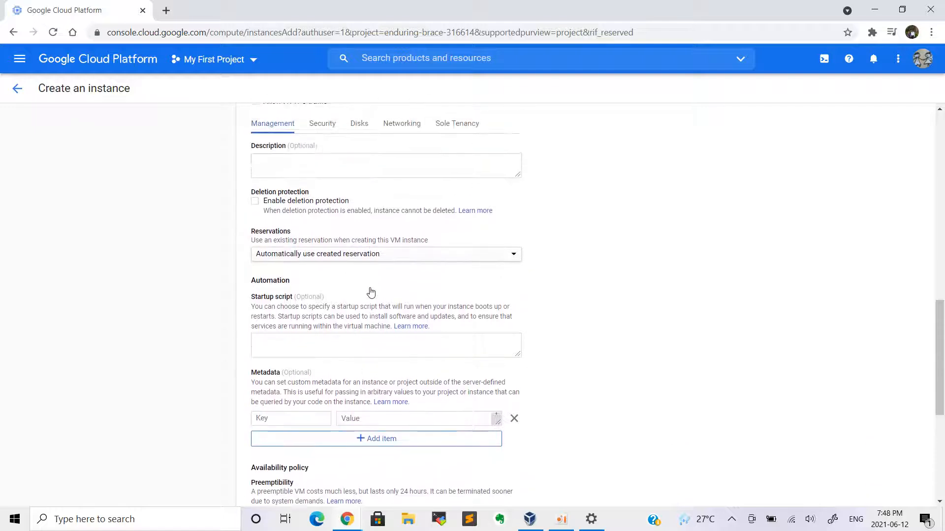
scroll(371, 292, down, 4)
scroll(371, 284, up, 4)
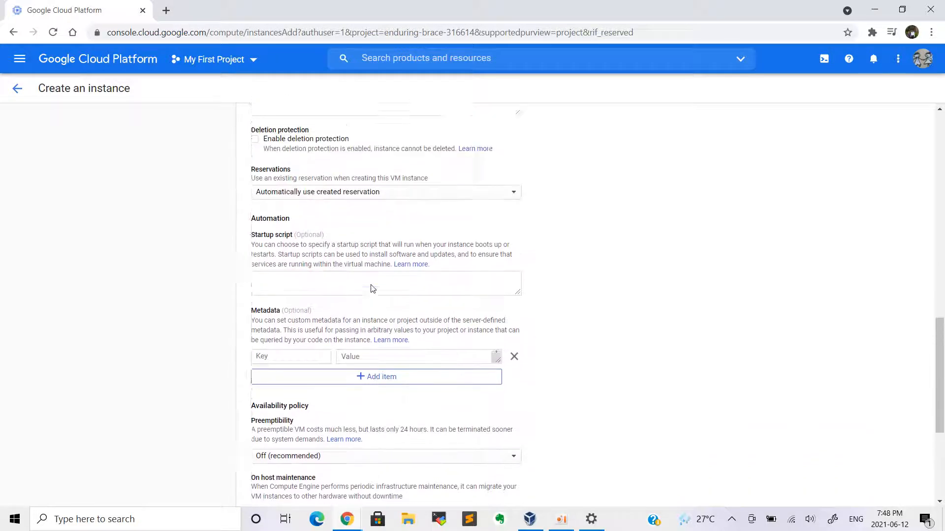
scroll(389, 329, down, 2)
scroll(391, 328, down, 5)
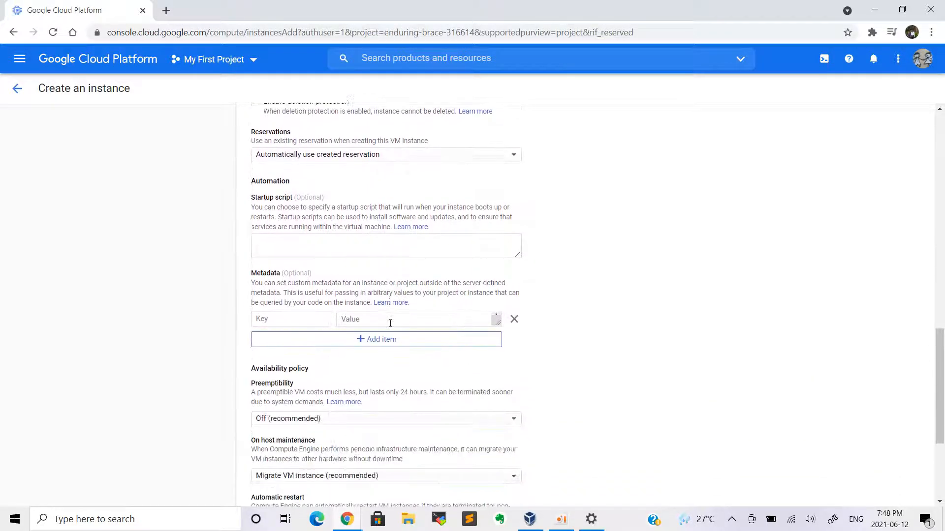
scroll(394, 323, down, 1)
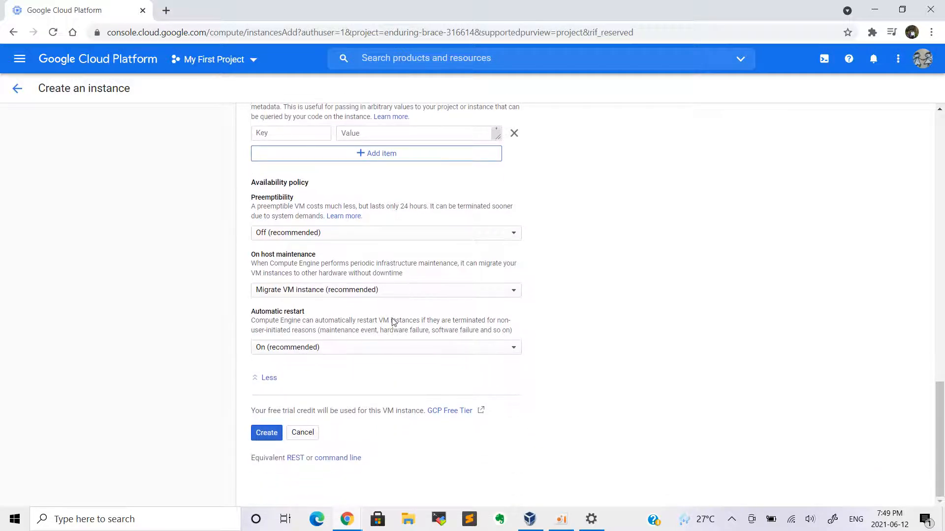
click(267, 433)
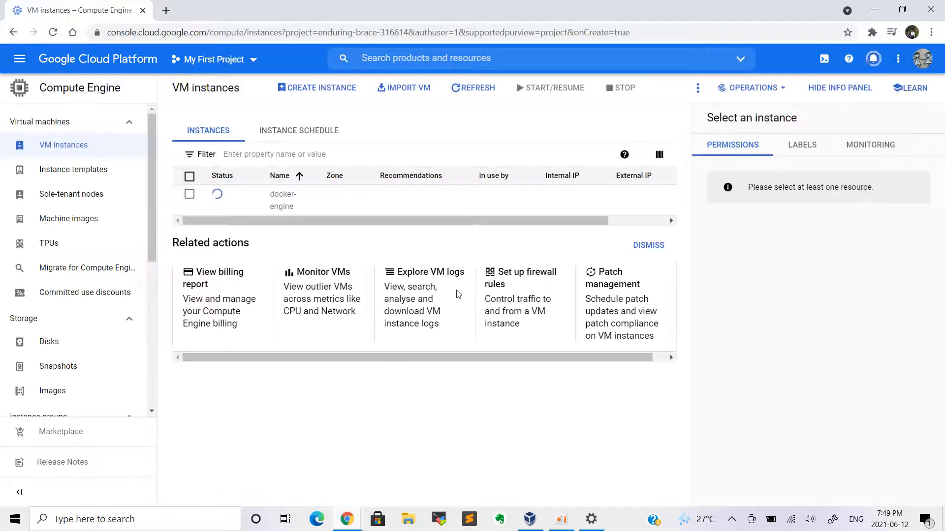
Close the tutorial panel and hide the info panel to widen the instances table
click(463, 245)
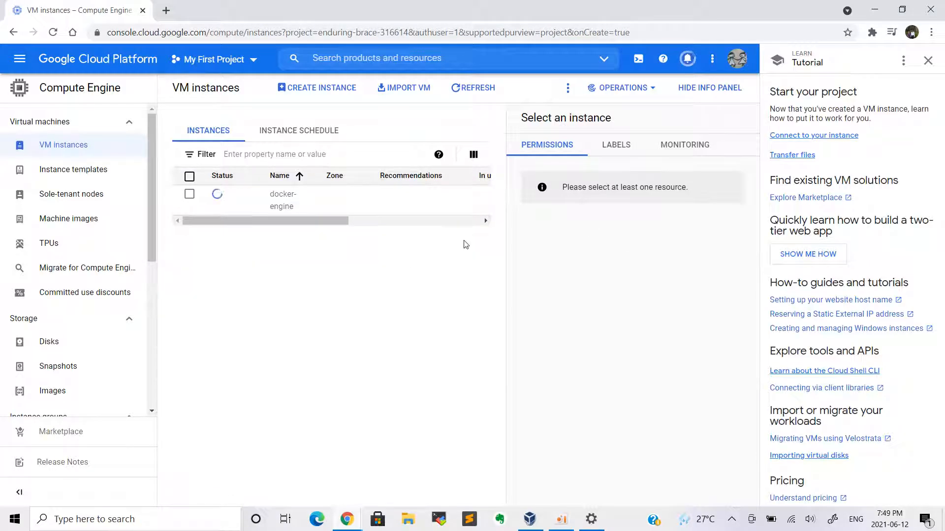
click(928, 60)
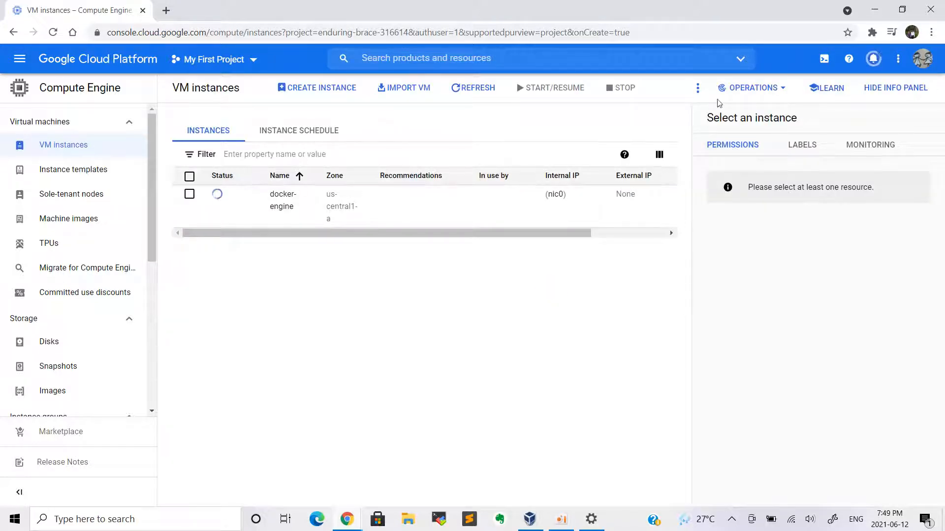
click(699, 88)
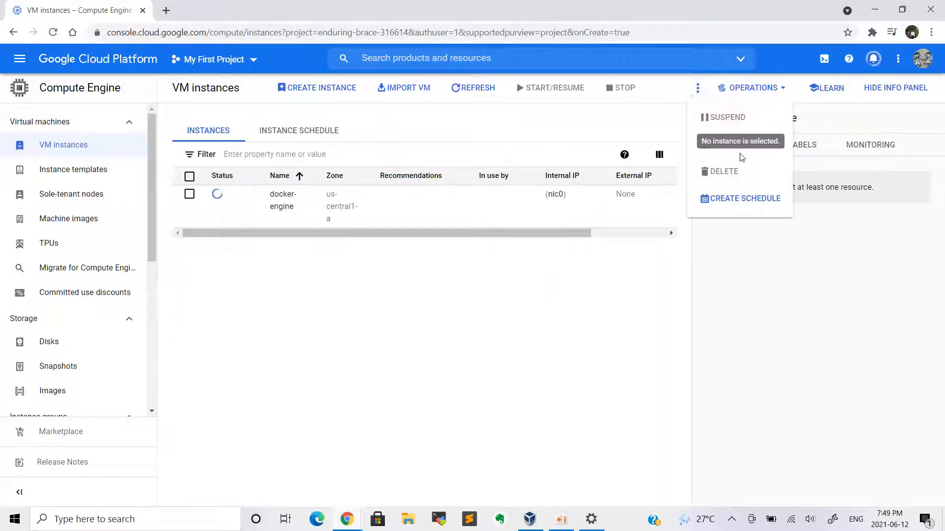
click(768, 252)
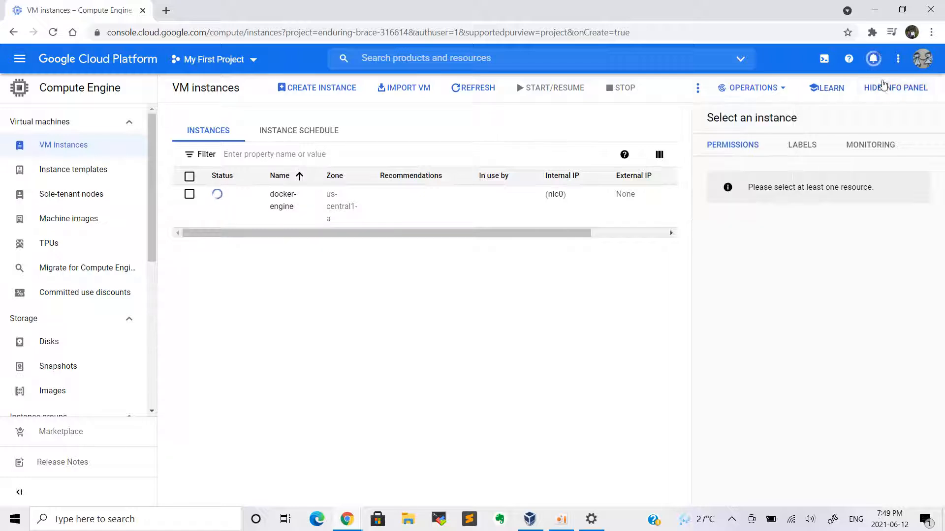
click(886, 89)
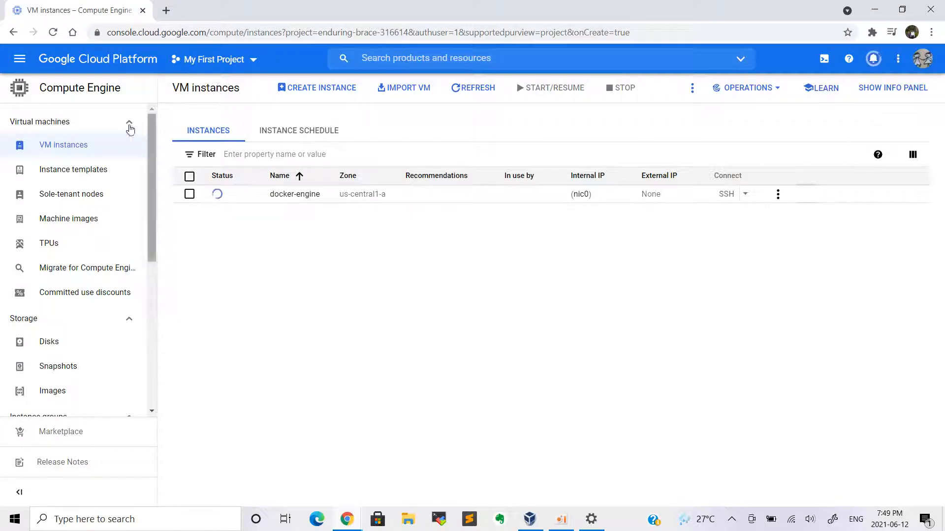
Reload the VM instances list until docker-engine shows as running
click(90, 149)
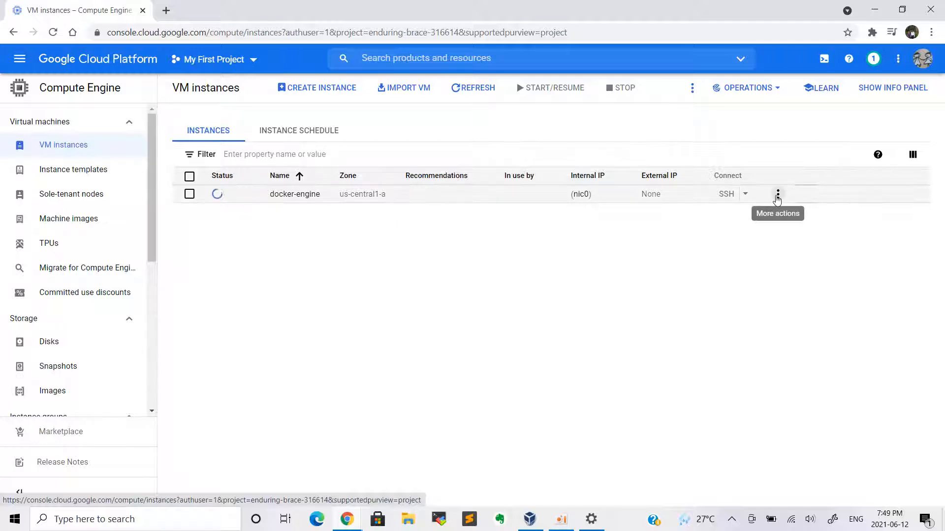
click(777, 193)
click(487, 324)
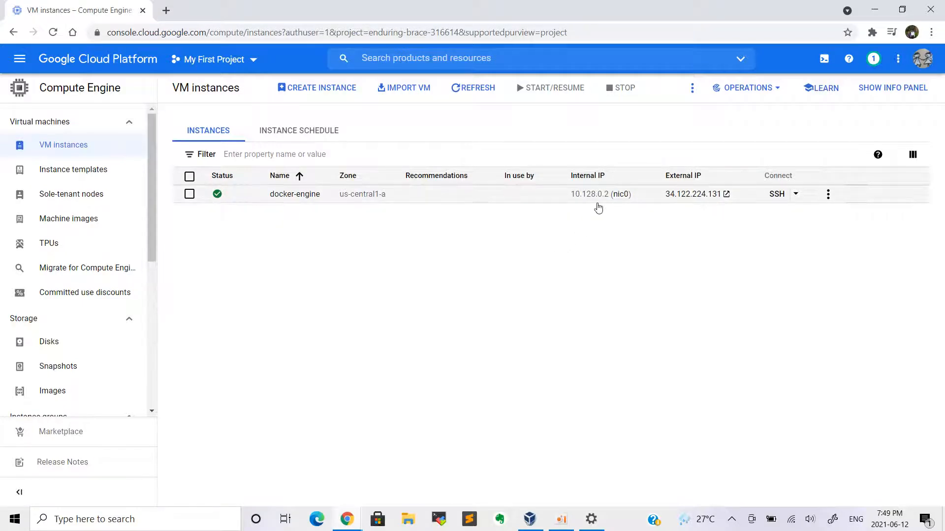
Look at the gcloud command for SSH access to docker-engine
click(794, 196)
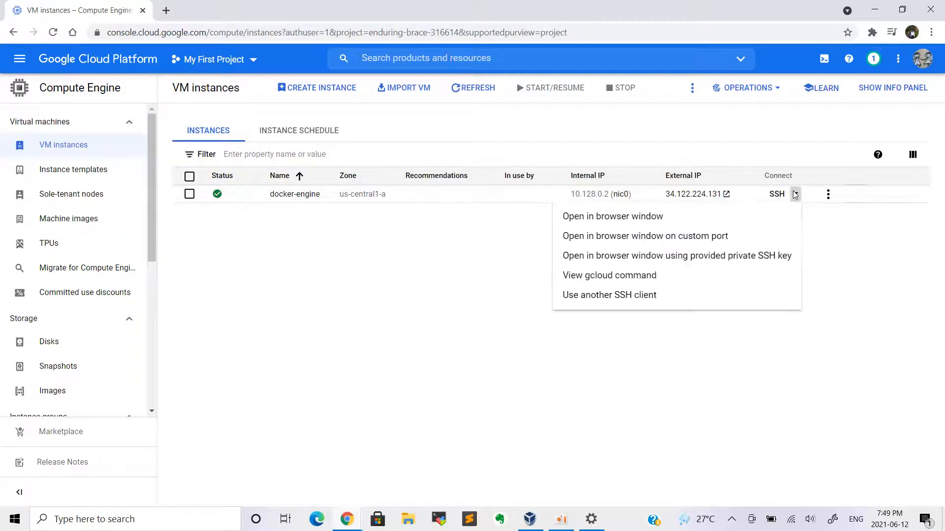
click(858, 299)
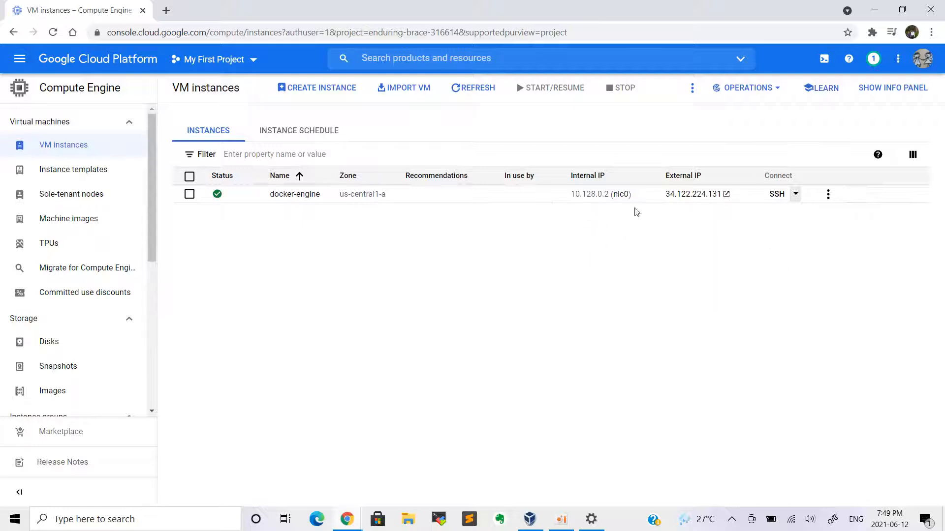
click(794, 195)
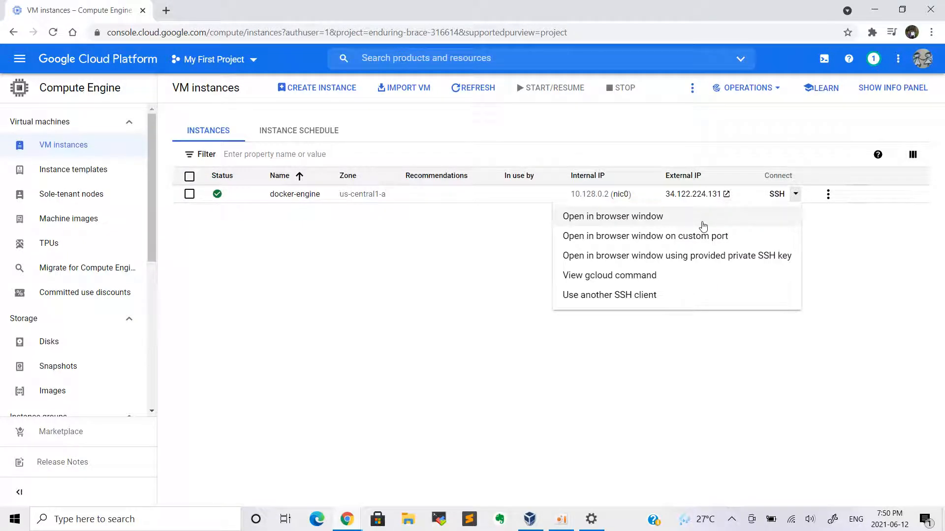
click(861, 220)
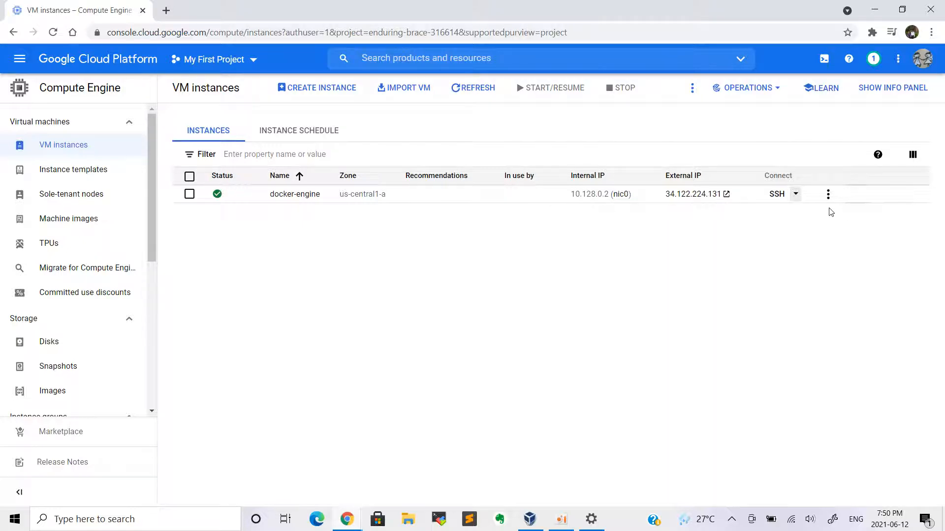
click(795, 194)
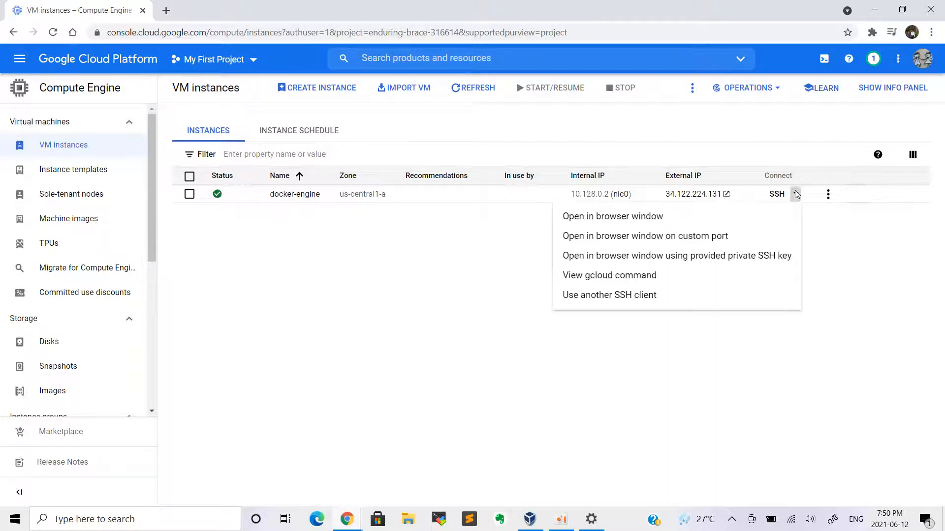
click(734, 278)
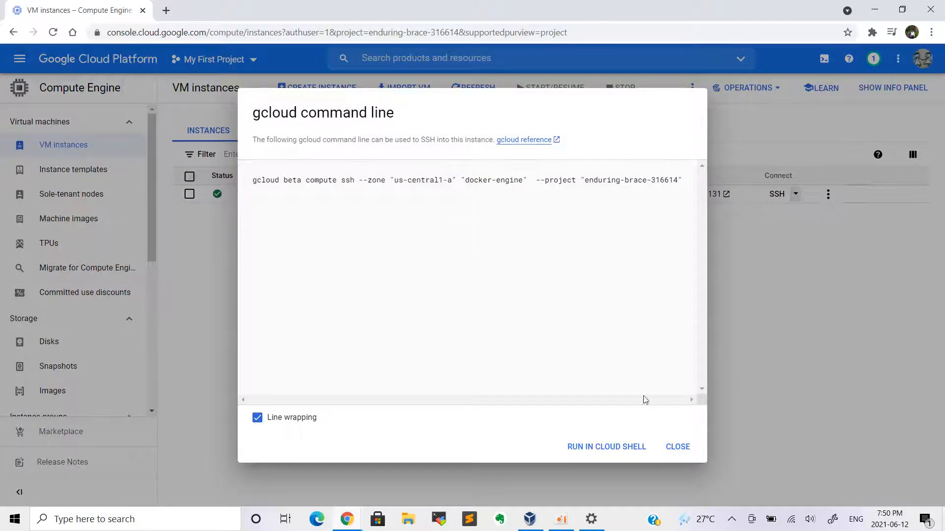
click(677, 446)
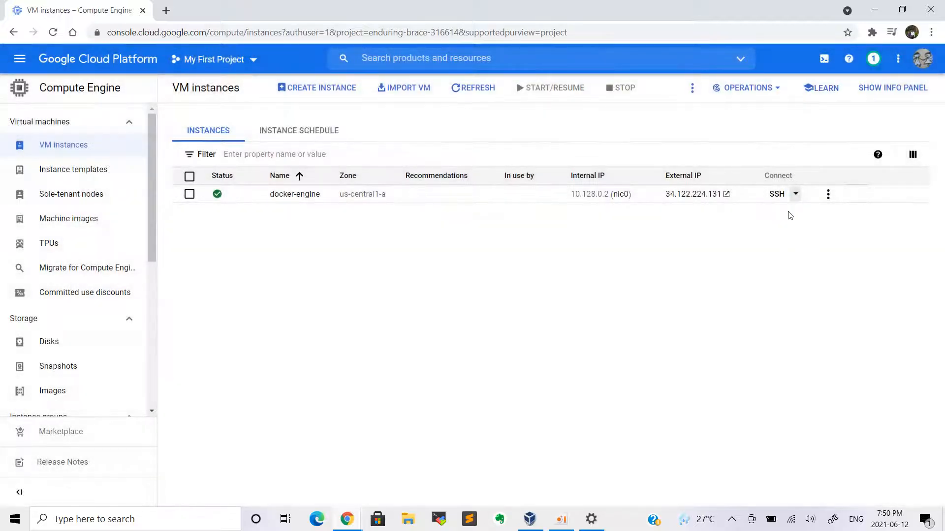
Read the docs on using another SSH client, then bring the SSH options back up
click(795, 194)
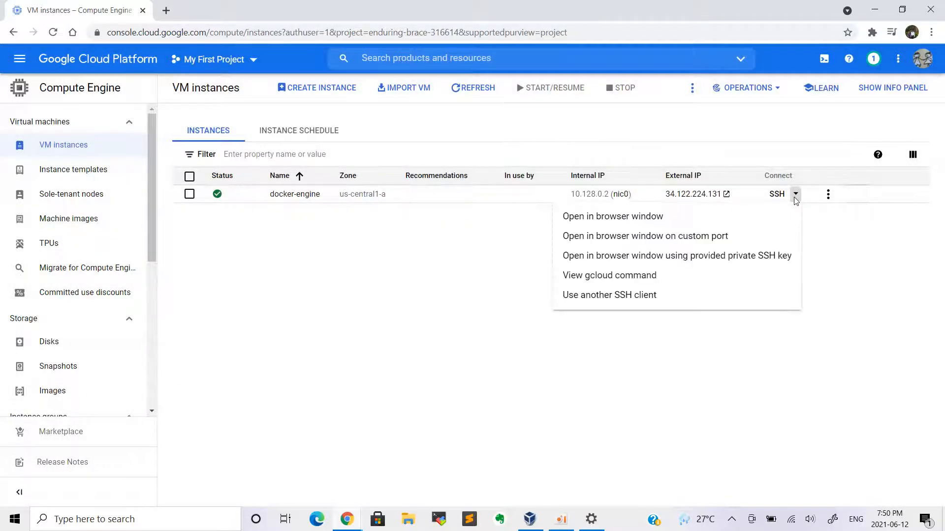
click(685, 299)
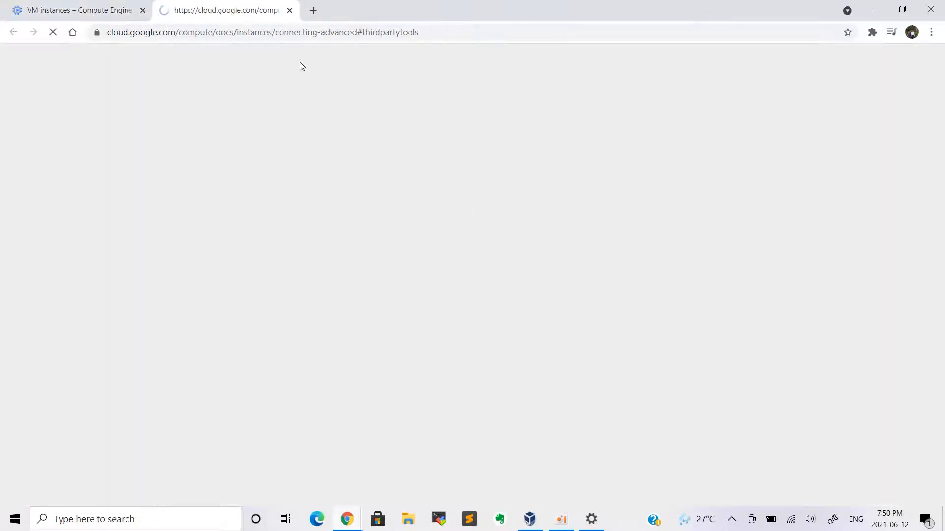
scroll(308, 265, down, 5)
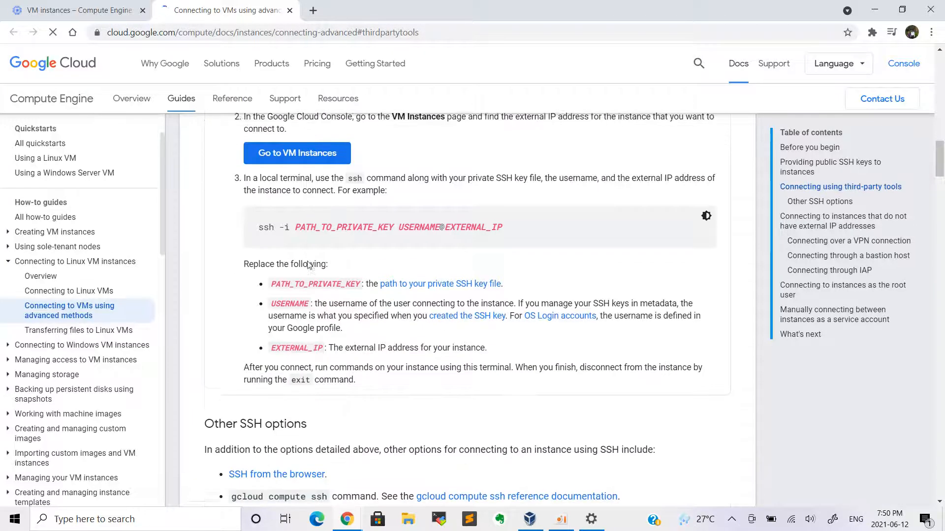
scroll(317, 221, up, 2)
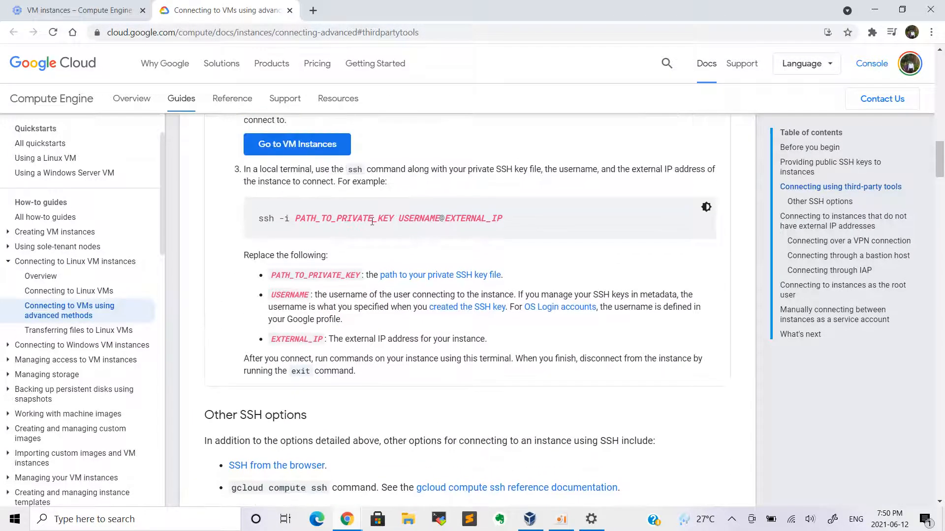
click(290, 10)
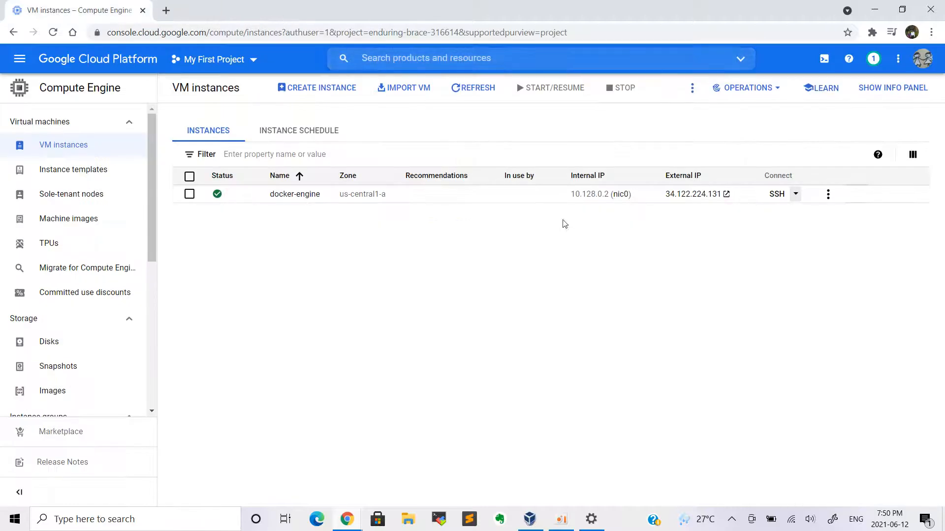
click(827, 196)
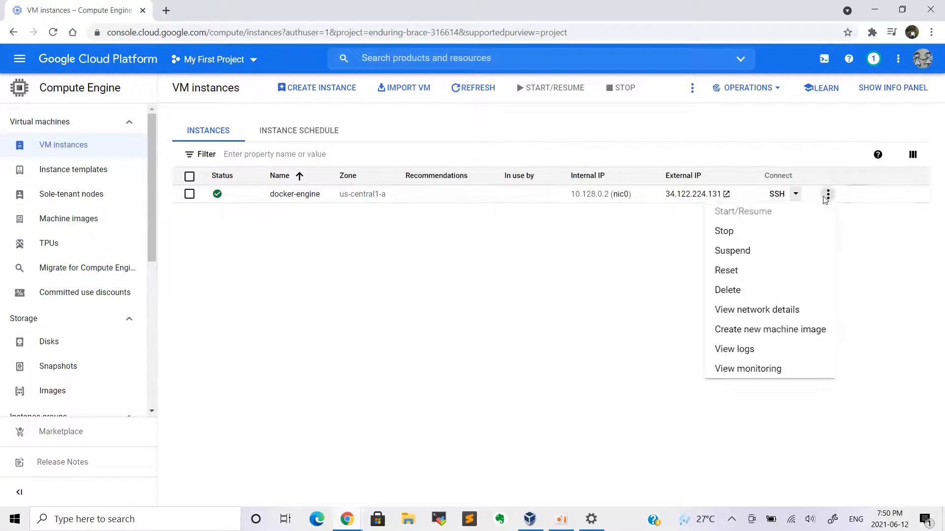
click(858, 259)
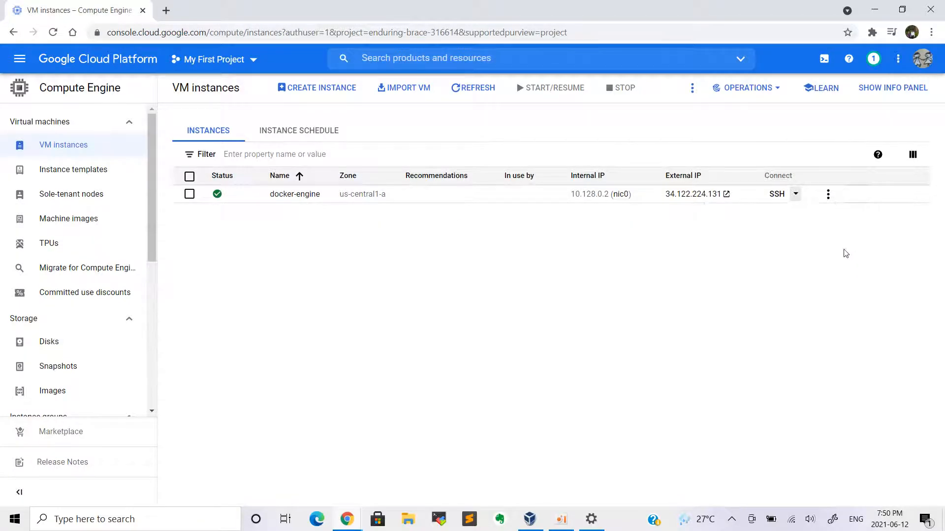
click(795, 195)
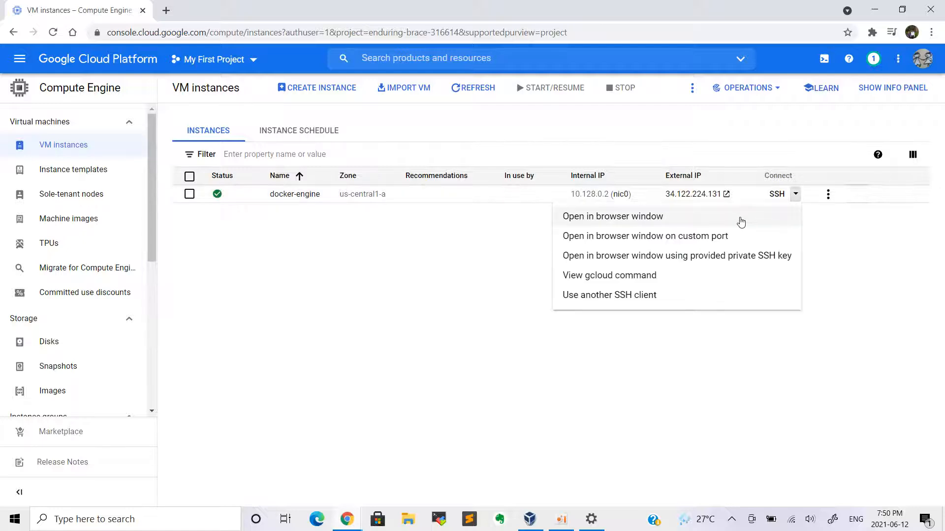
Open an SSH-in-browser session to docker-engine and become root with sudo
click(739, 220)
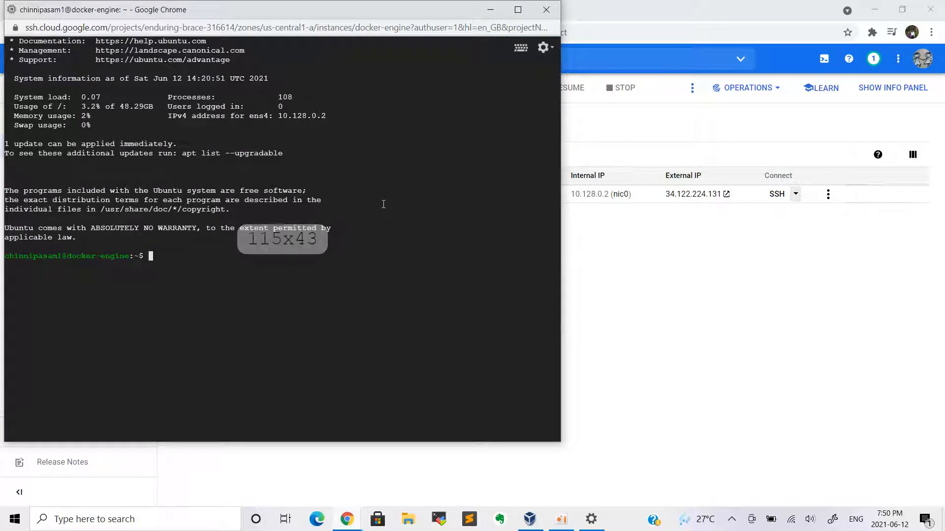
text(sudo -0)
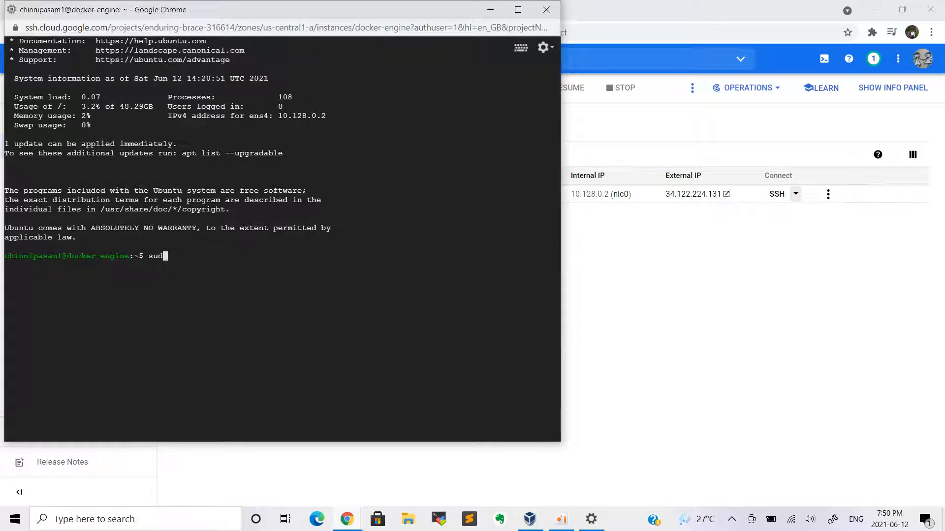
key(BackSpace)
text(o)
key(Return)
key(Return)
key(Return)
key(Return)
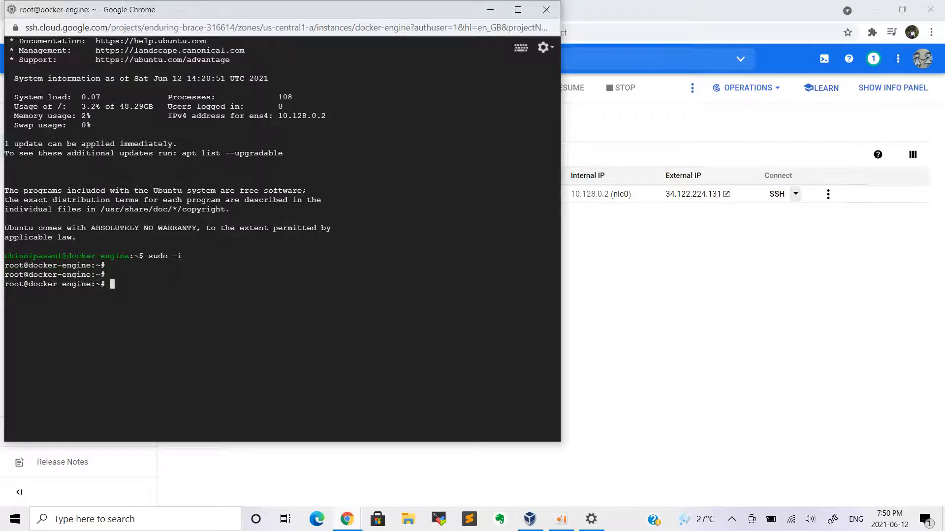
key(ctrl+l)
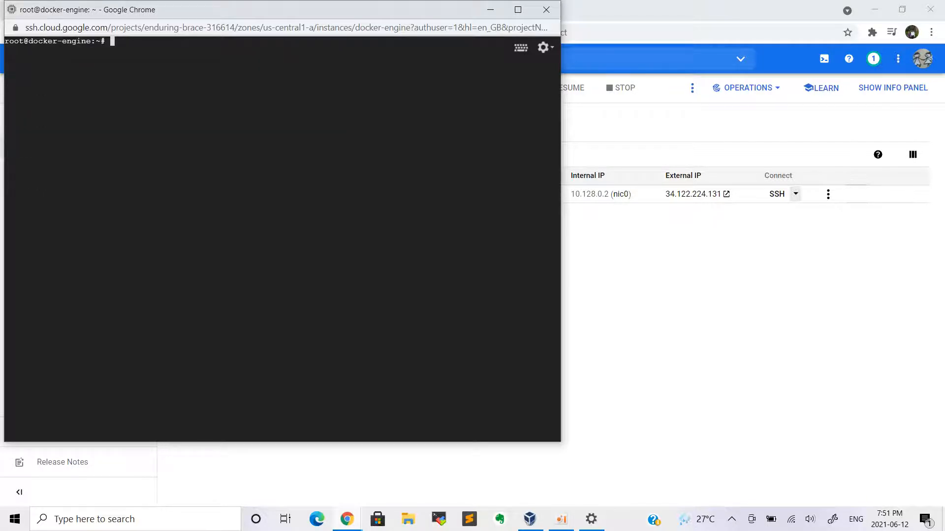
Run apt update and apt dist-upgrade to upgrade the VM's packages
text(apt update)
key(Return)
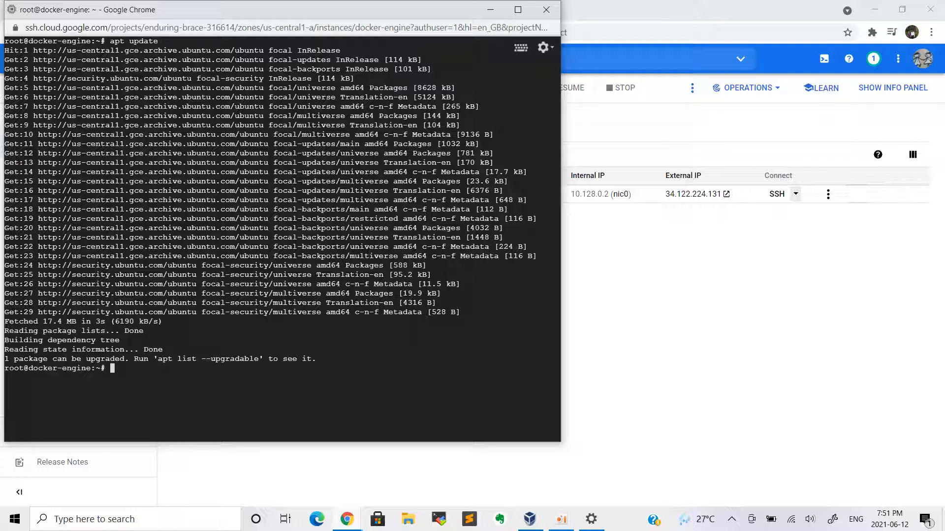
key(ctrl+l)
text(apt dist-upgrade)
key(Return)
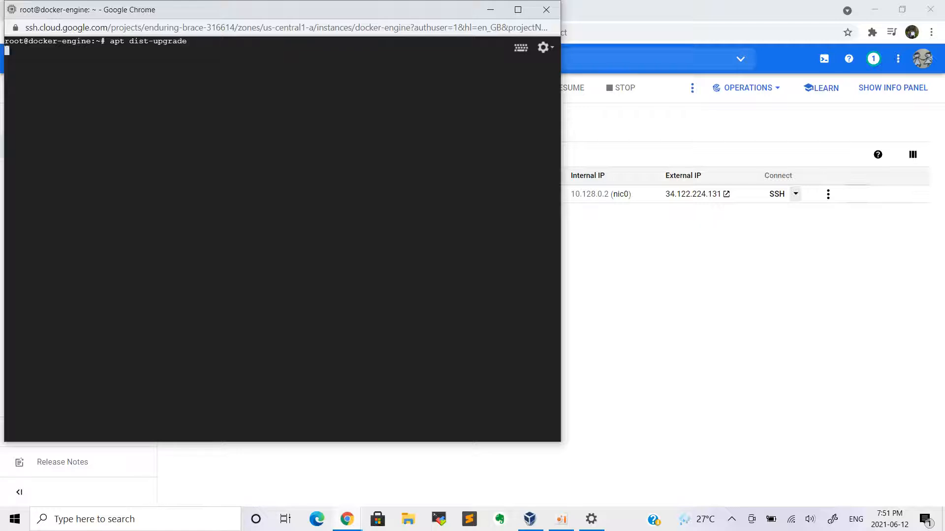
key(Return)
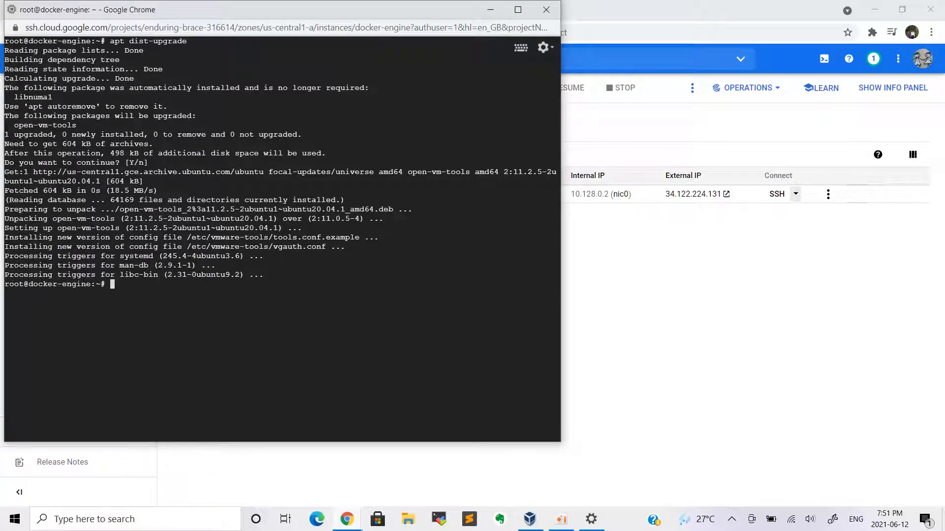
Check the running kernel with uname -r, then return to the VM instances page
key(ctrl+l)
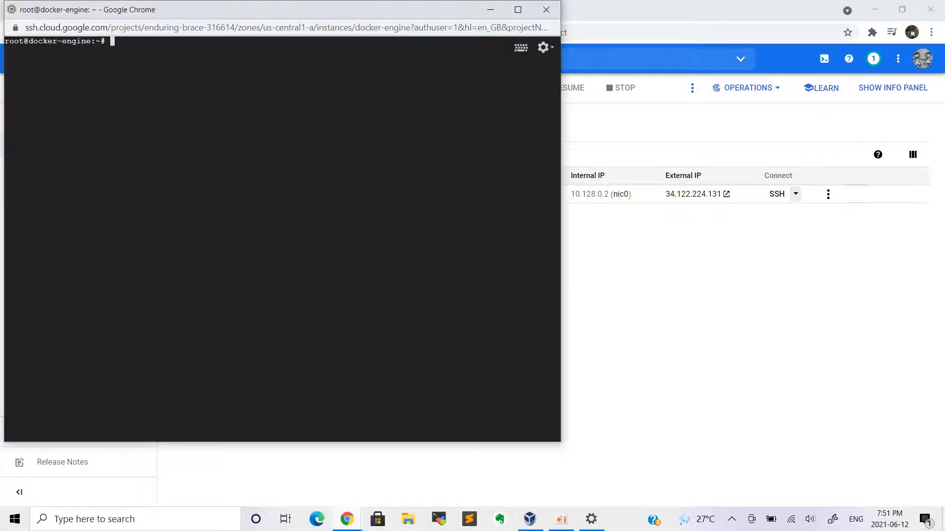
text(uname -r)
key(Return)
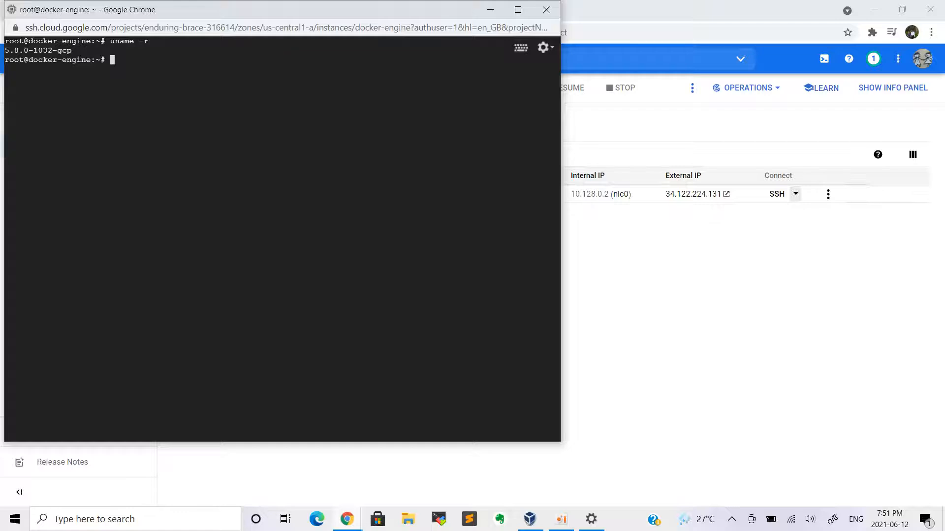
key(ctrl+l)
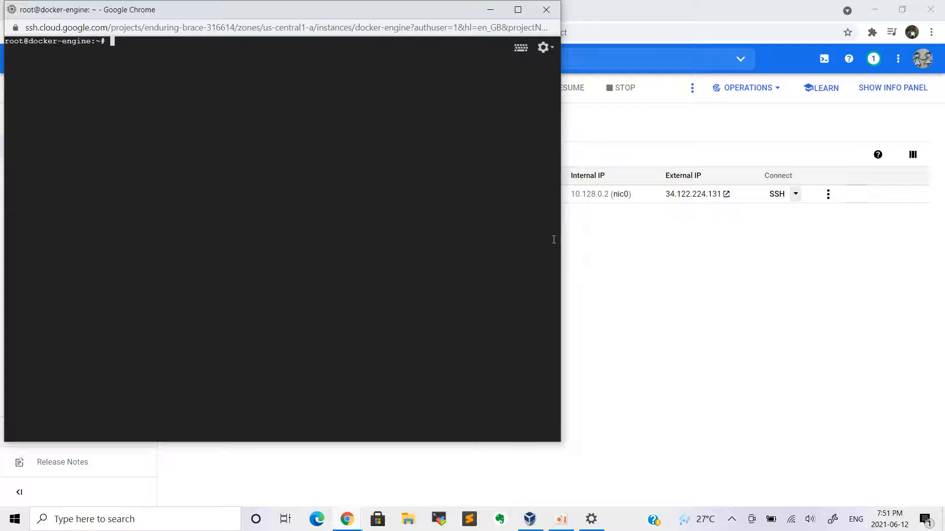
click(606, 263)
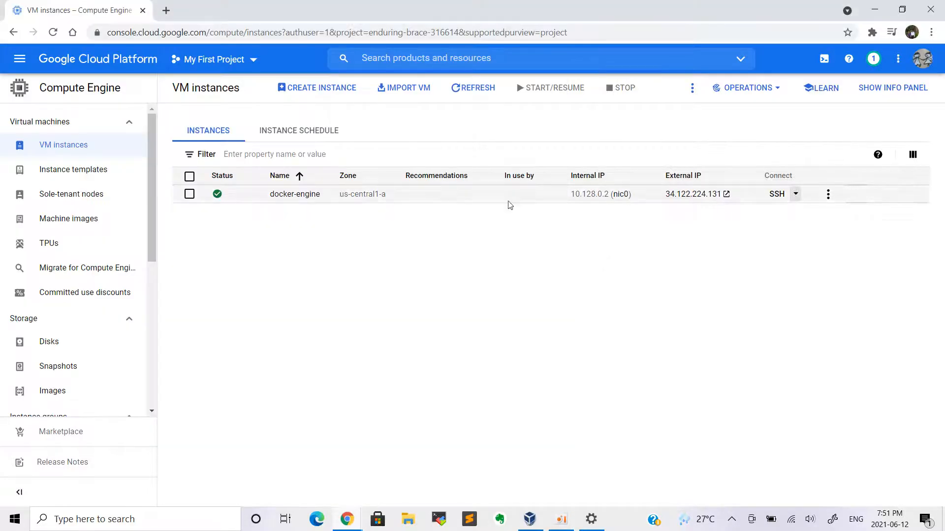
Search 'docker install ubuntu' and open the Install Docker Engine on Ubuntu guide
click(166, 10)
click(192, 27)
text(docker hub)
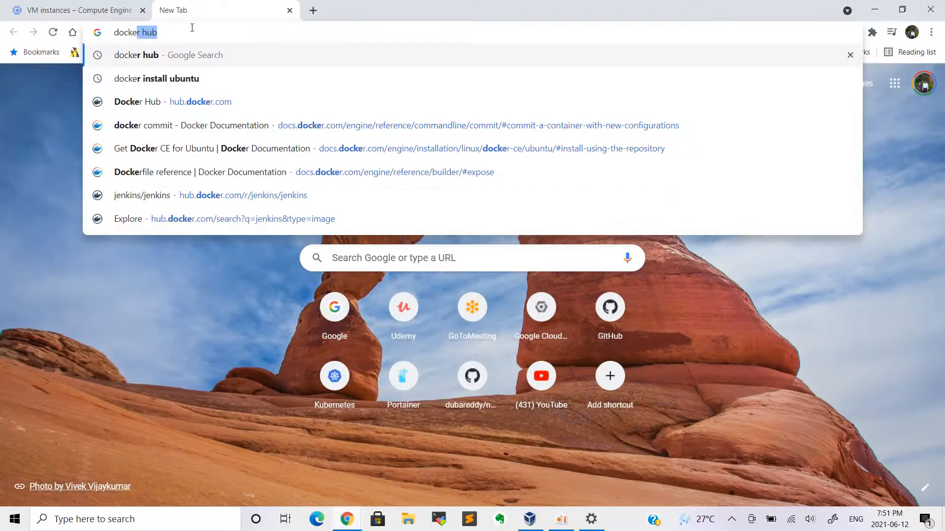
key(Down)
key(Return)
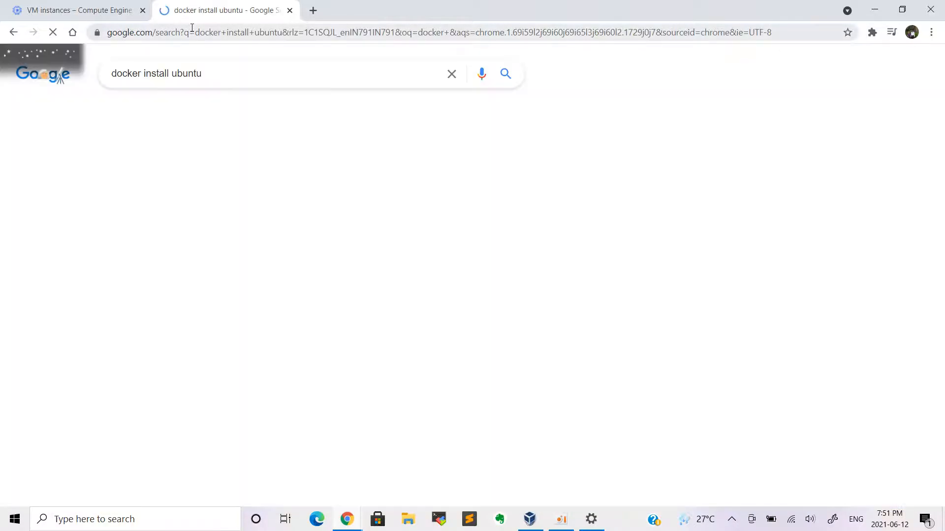
click(249, 179)
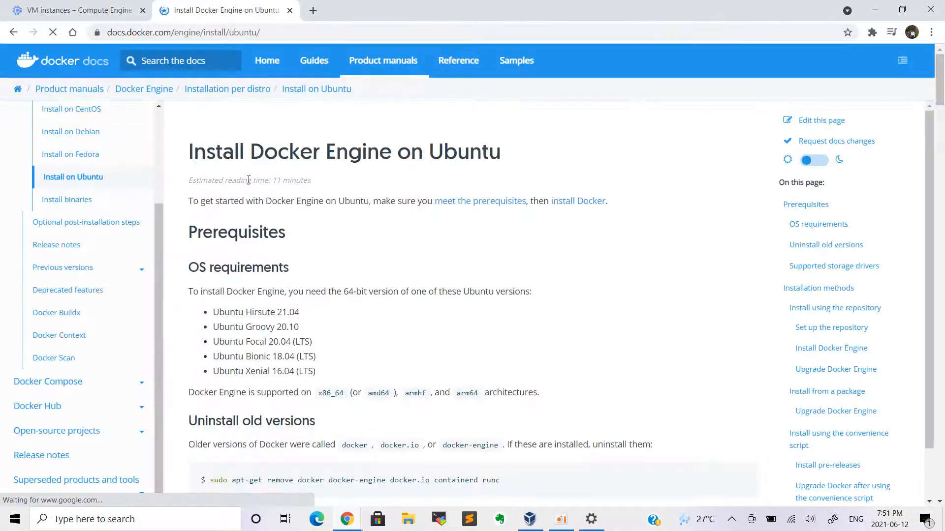
scroll(322, 265, down, 4)
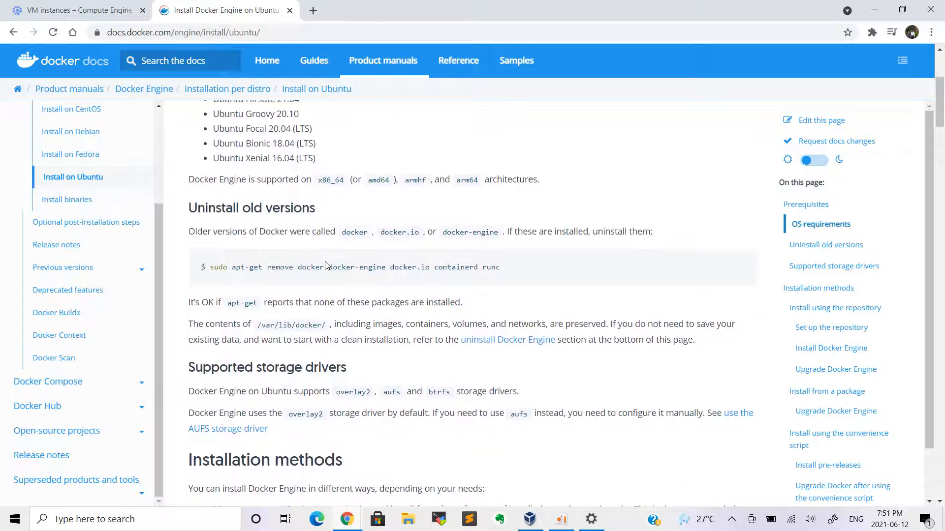
Remove old Docker versions with apt-get remove and list /var/lib/docker/ with ls -l
drag(209, 265, 515, 266)
key(ctrl+c)
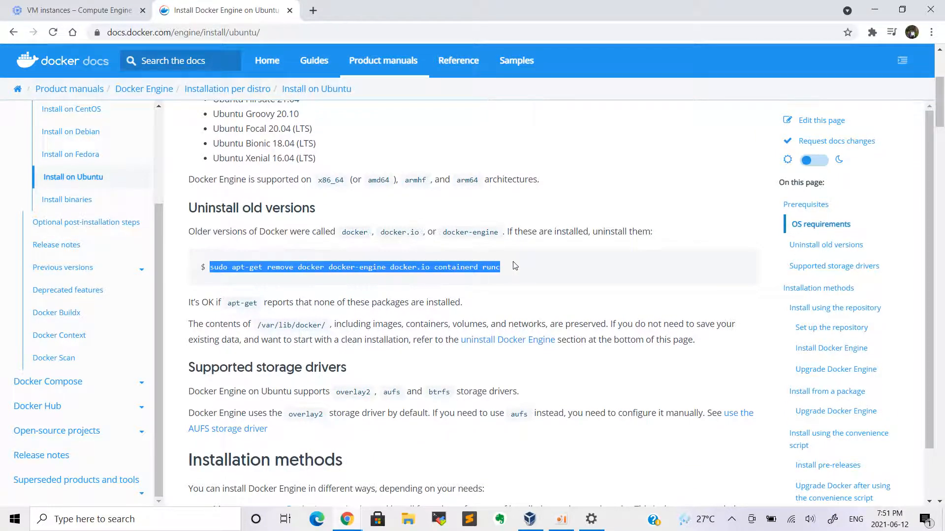
key(alt+Tab)
key(ctrl+v)
key(Return)
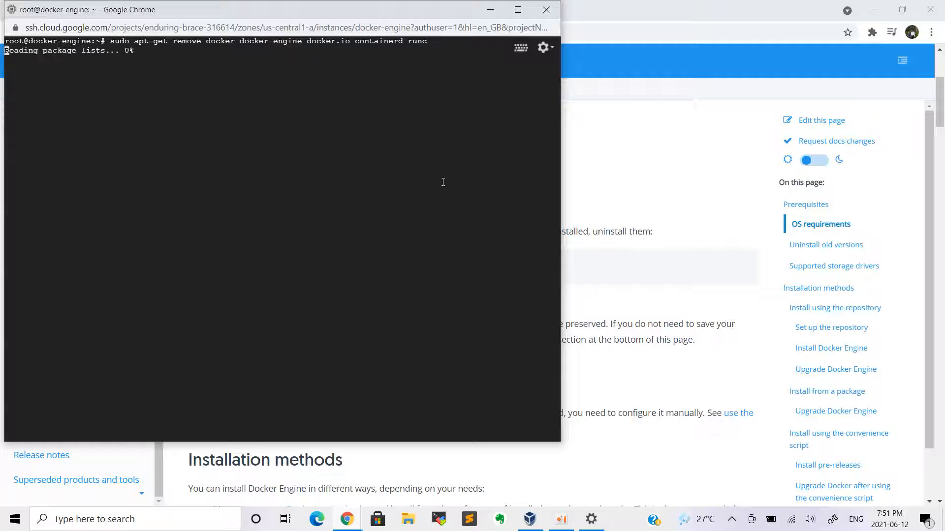
key(alt+Tab)
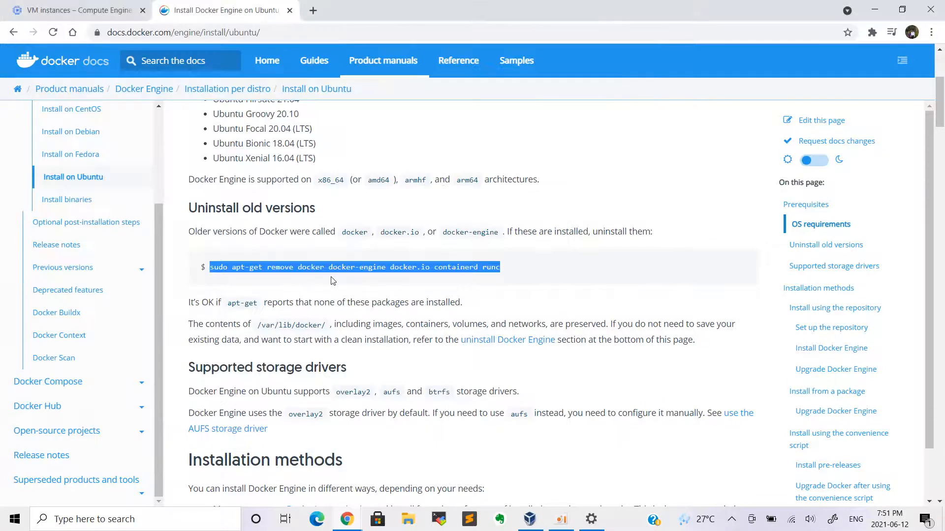
drag(257, 325, 327, 324)
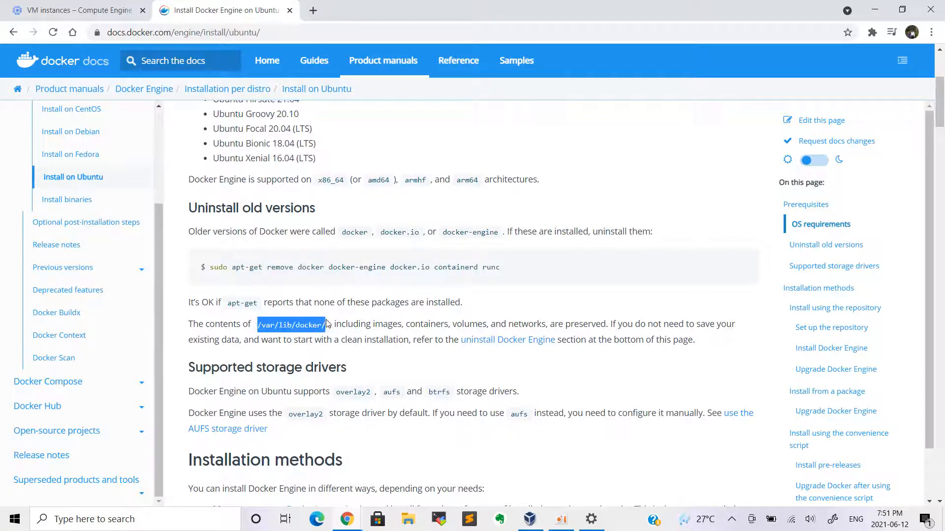
key(alt+Tab)
text(ls -l)
text(/var/lib/docker/)
key(Return)
key(alt+Tab)
click(564, 282)
Install the prerequisite packages using the guide's apt-get install command
scroll(564, 282, down, 3)
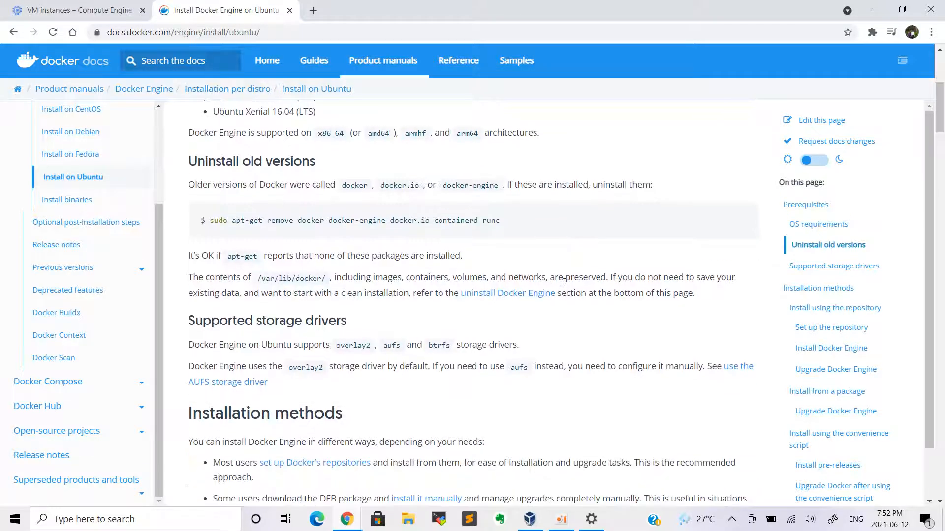
scroll(564, 282, down, 5)
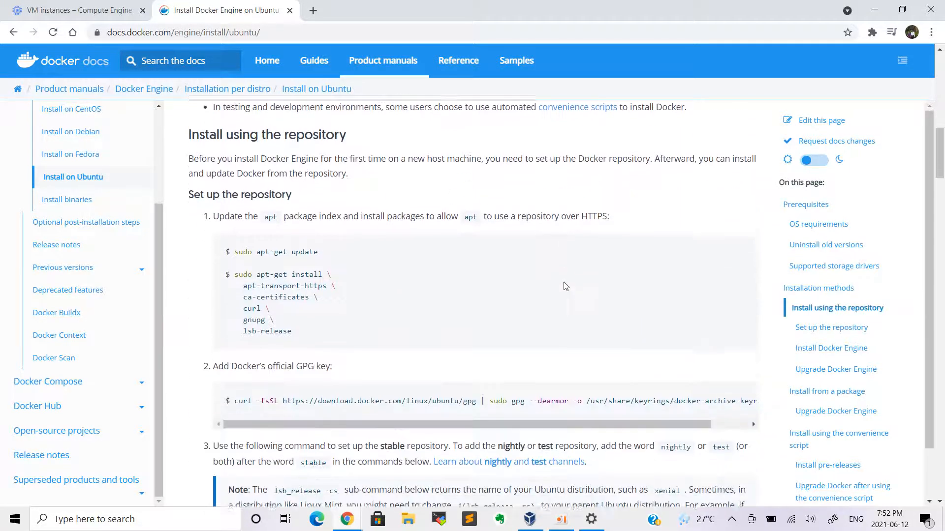
drag(256, 268, 296, 325)
key(ctrl+c)
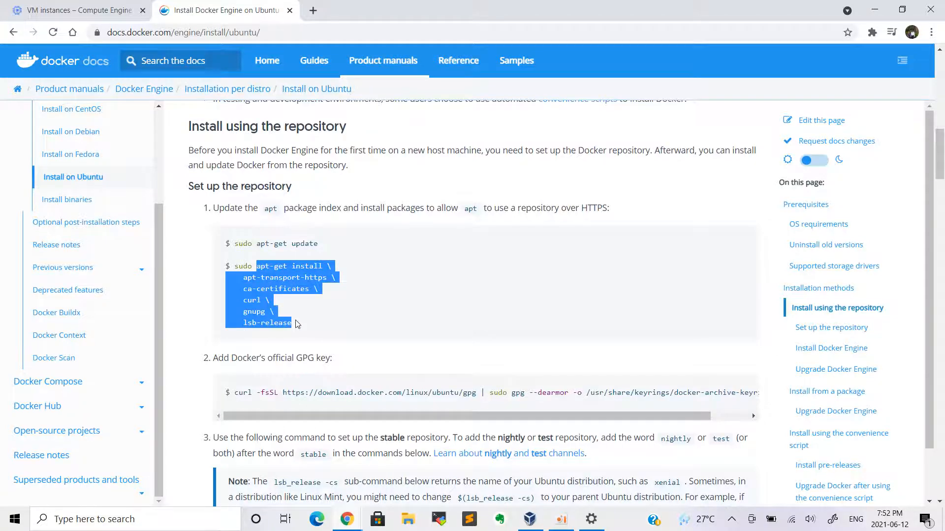
key(alt+Tab)
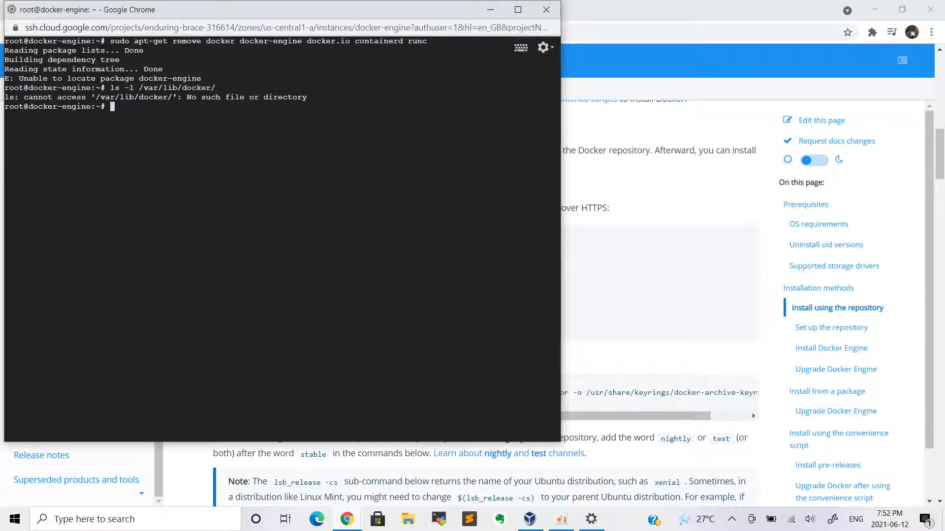
key(ctrl+v)
key(Return)
key(Return)
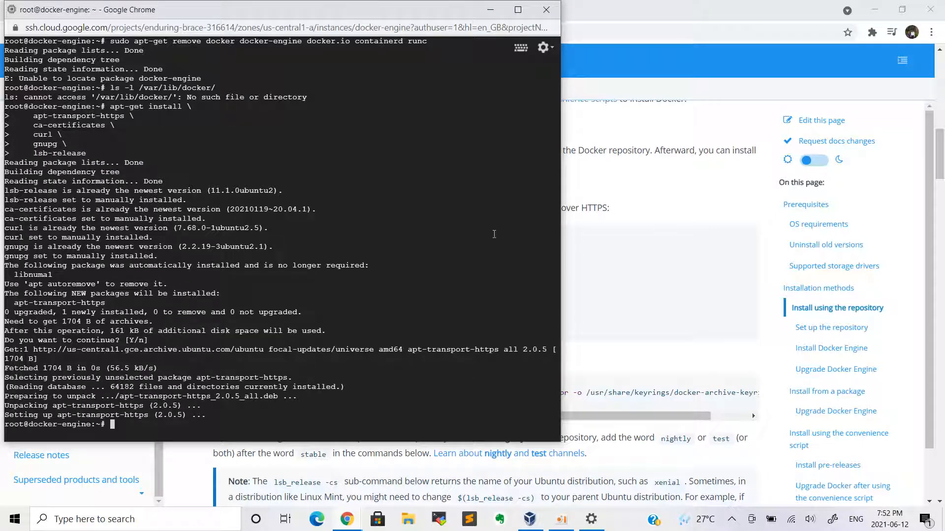
Highlight curl, apt-transport-https, gnupg and gpg in the guide to explain the prerequisites
click(649, 207)
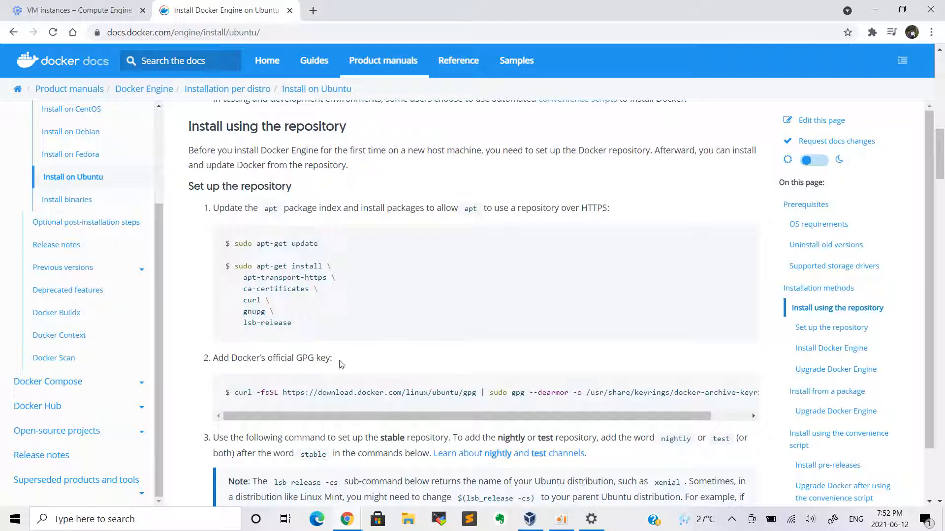
double_click(255, 298)
double_click(292, 278)
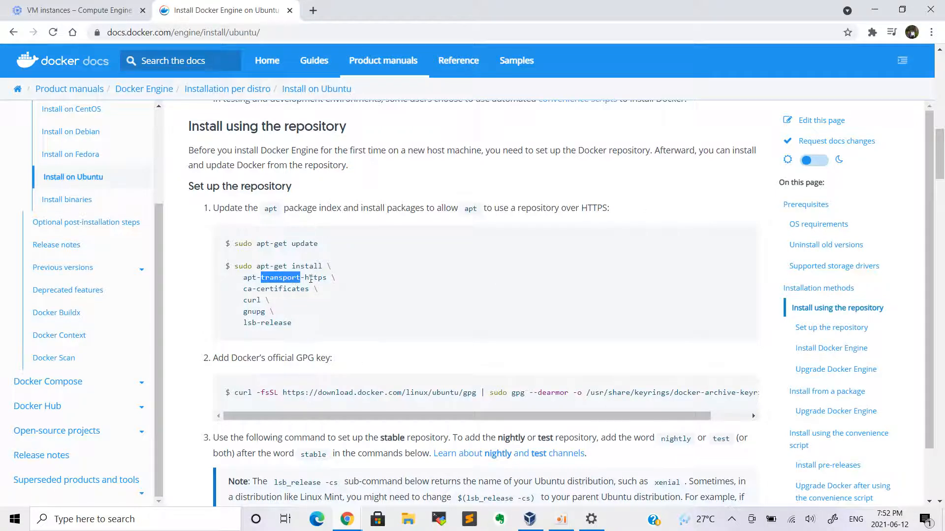
double_click(254, 311)
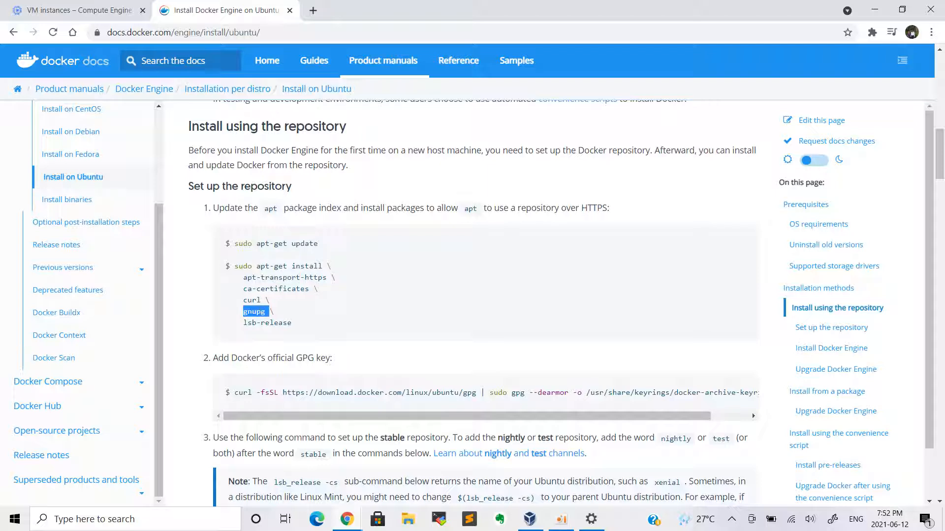
double_click(518, 392)
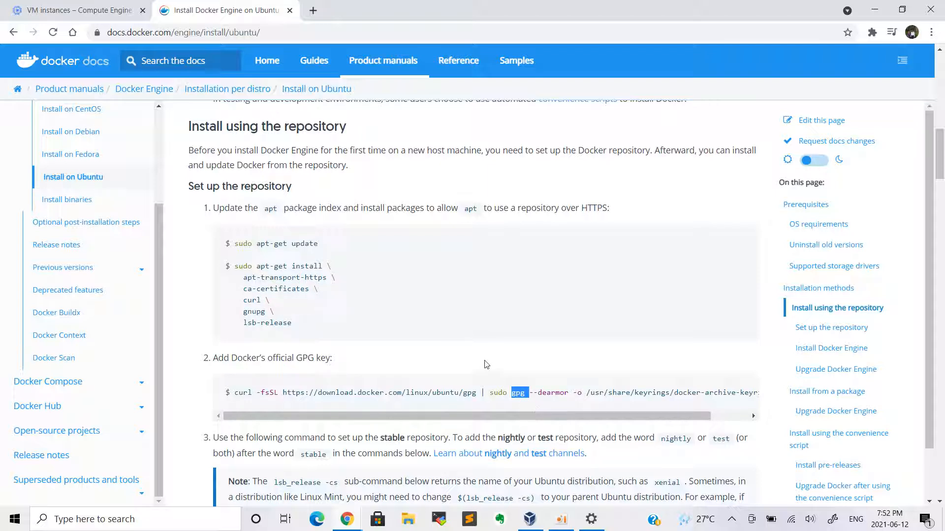
double_click(259, 312)
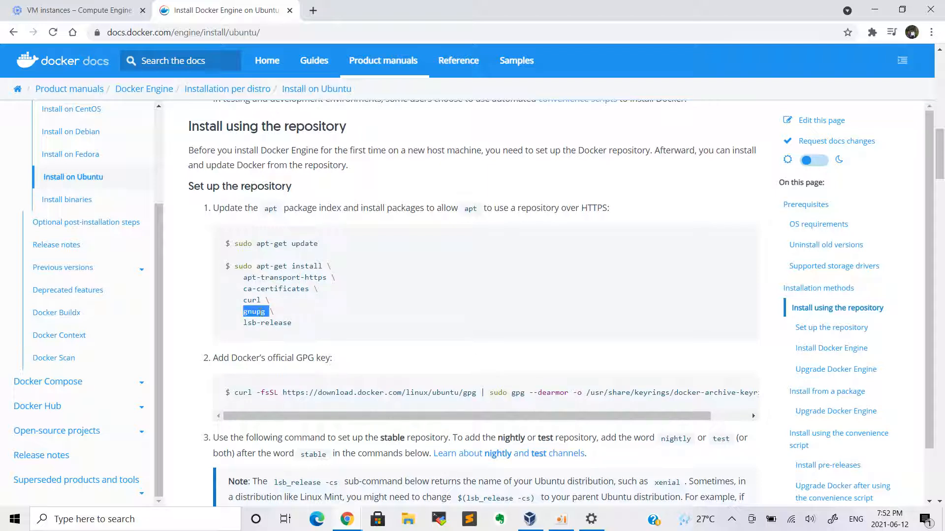
click(301, 321)
Download and install Docker's official GPG key on docker-engine
drag(235, 392, 756, 402)
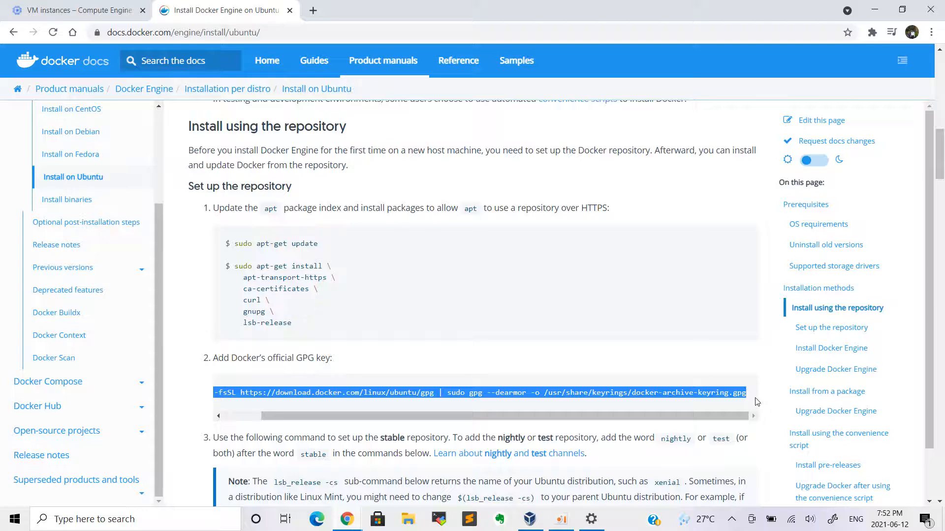
key(alt+Tab)
key(ctrl+l)
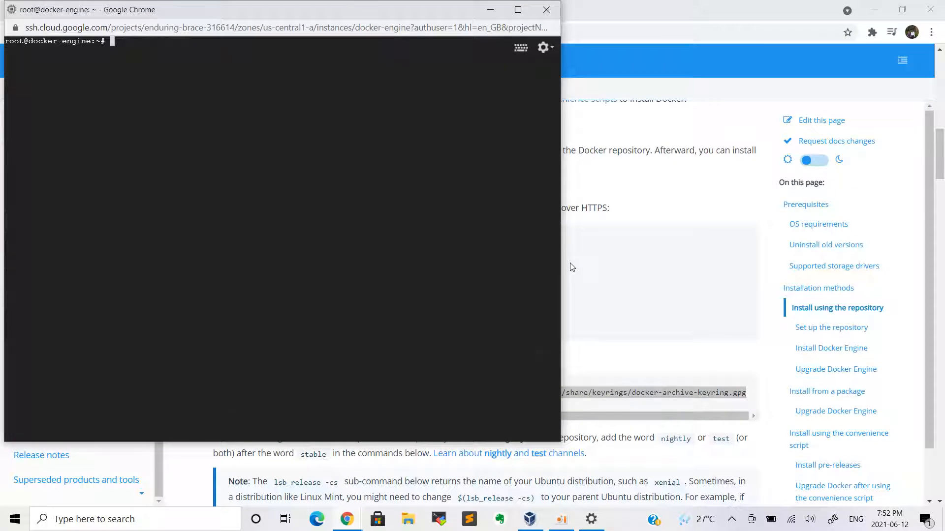
text(curl -fsSL https://download.docker.com/linux/ubuntu/gpg | sudo gpg --dearmor -o /usr/share/keyrings/docker-archive-keyring.gpg)
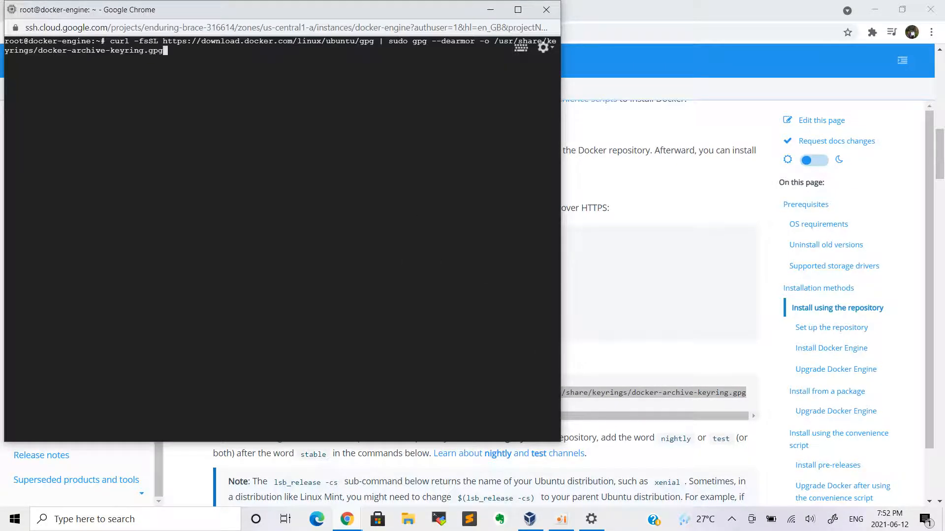
key(Return)
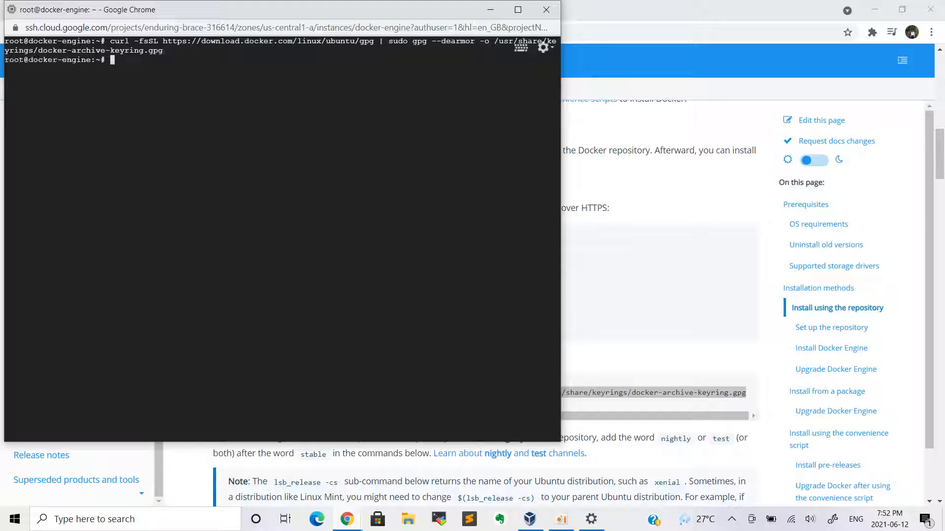
Add Docker's stable apt repository using the guide's three-line command
click(635, 198)
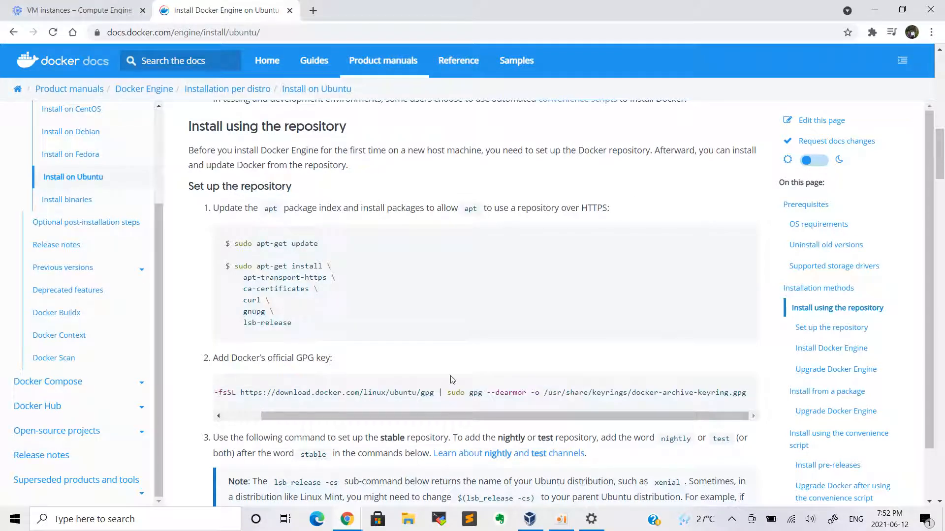
scroll(436, 406, down, 5)
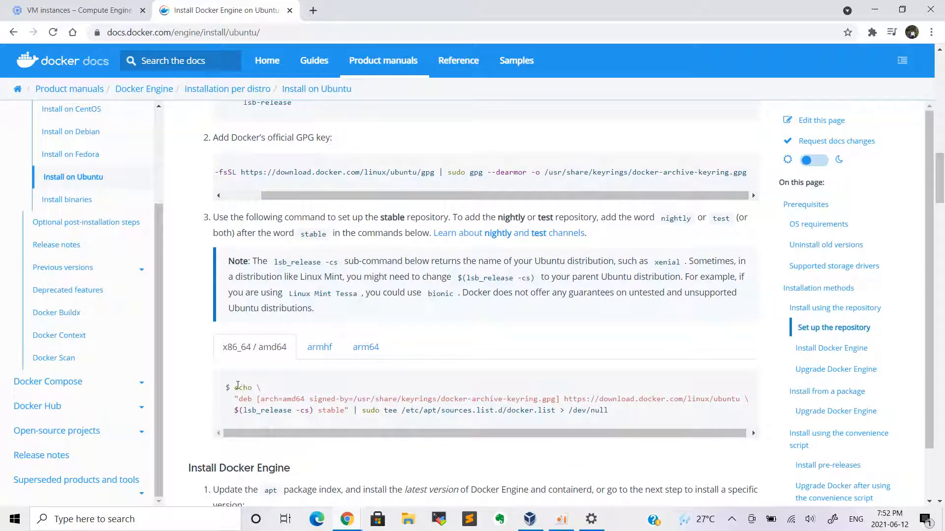
drag(235, 389, 617, 419)
key(ctrl+c)
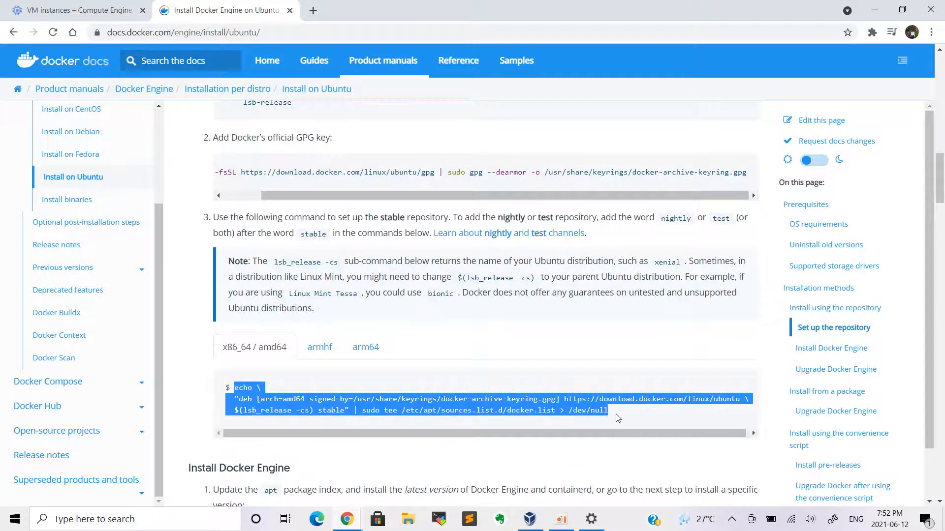
key(alt+Tab)
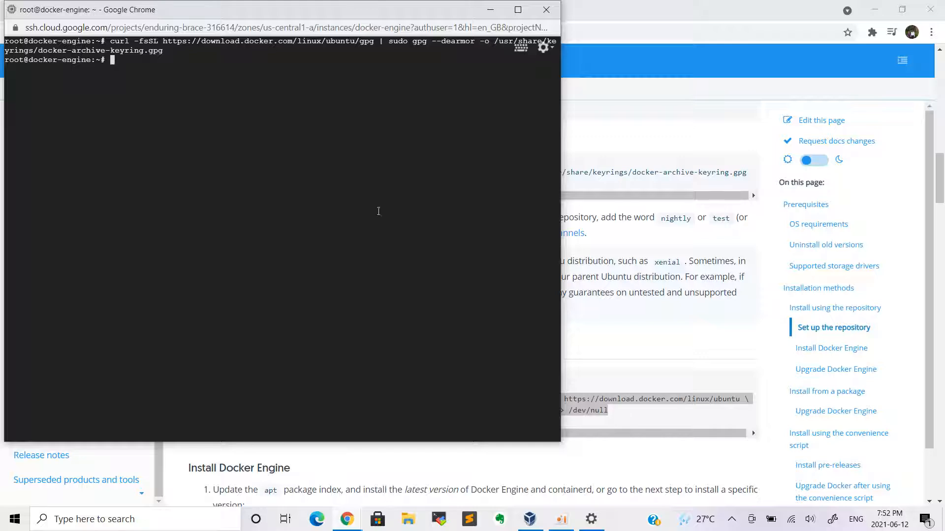
key(ctrl+v)
key(Return)
key(Return)
key(Return)
key(Return)
key(Return)
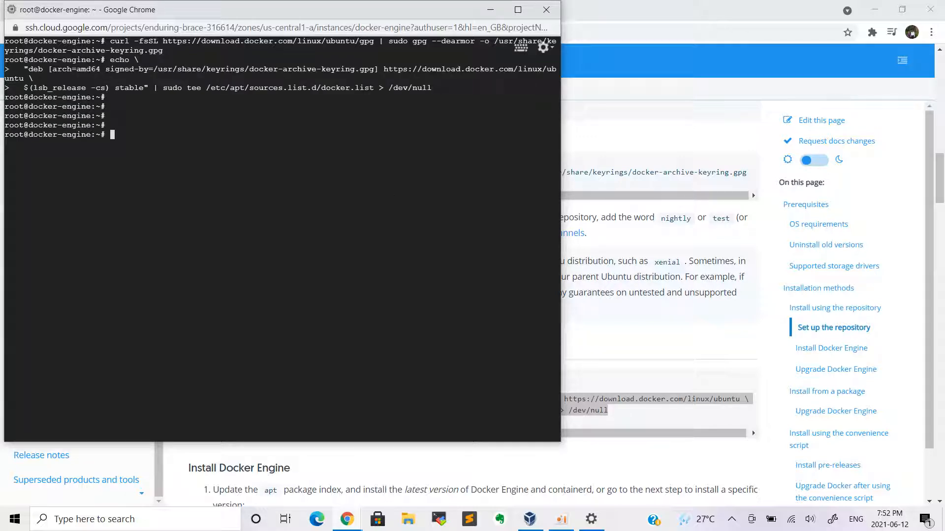
click(655, 327)
key(alt+Tab)
click(655, 328)
scroll(655, 327, down, 5)
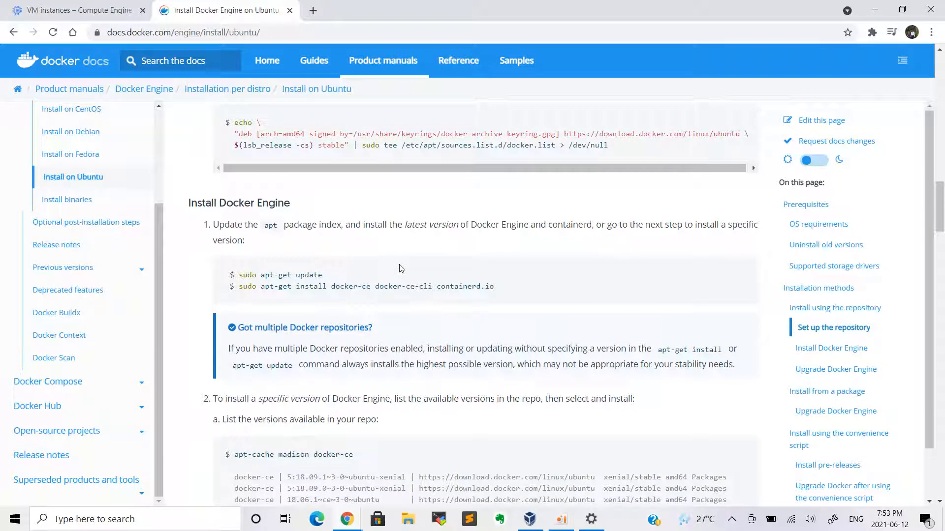
Paste the docker-ce install command from the guide into the terminal, then cancel it
scroll(399, 268, up, 2)
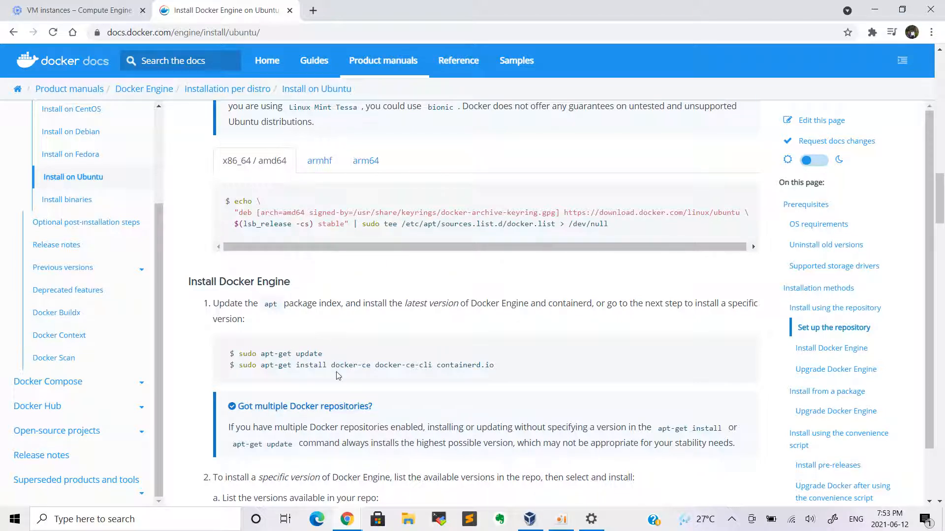
drag(260, 367, 503, 370)
key(ctrl+c)
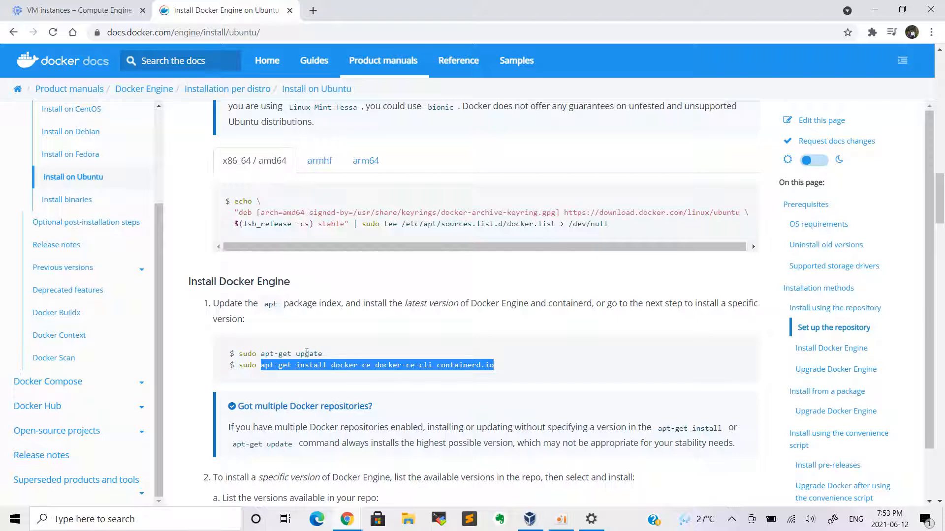
key(alt+Tab)
click(368, 135)
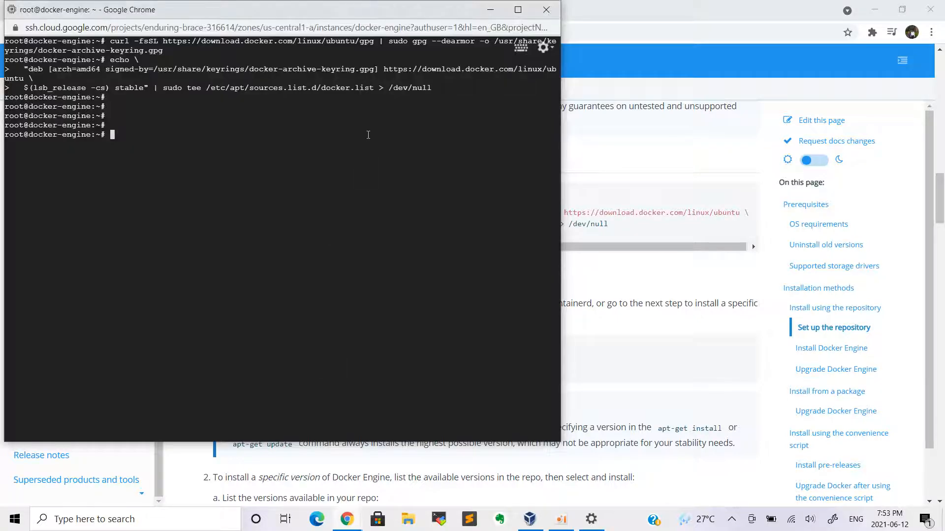
key(ctrl+v)
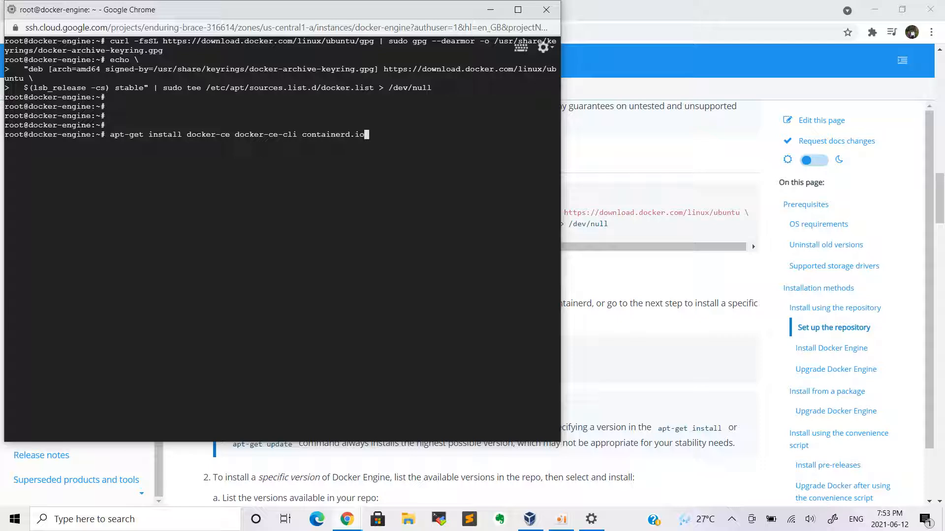
key(ctrl+c)
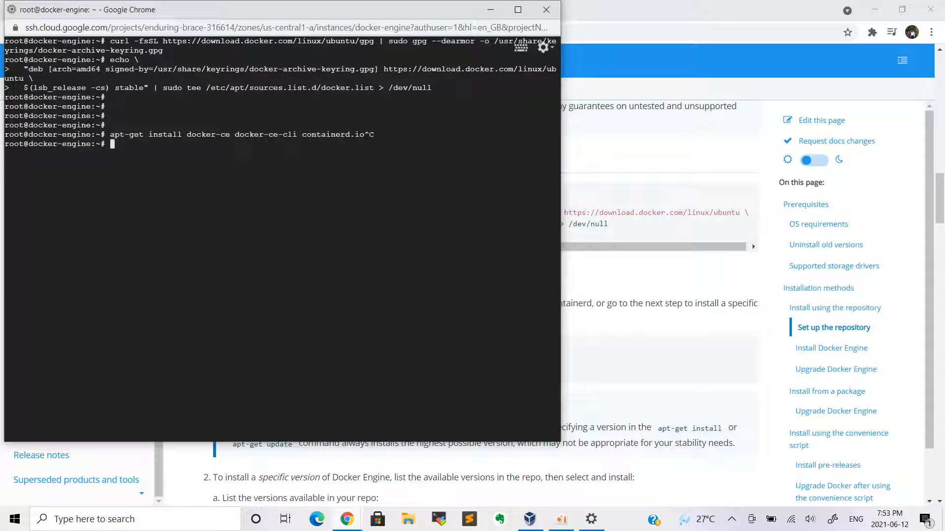
key(Return)
Run apt update, then apt-get install docker-ce docker-ce-cli containerd.io
text(apt update)
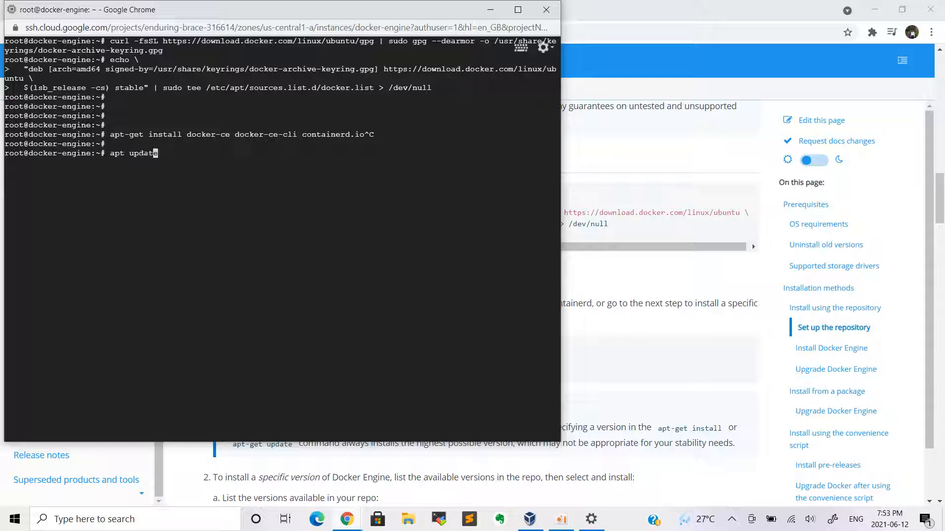
key(Return)
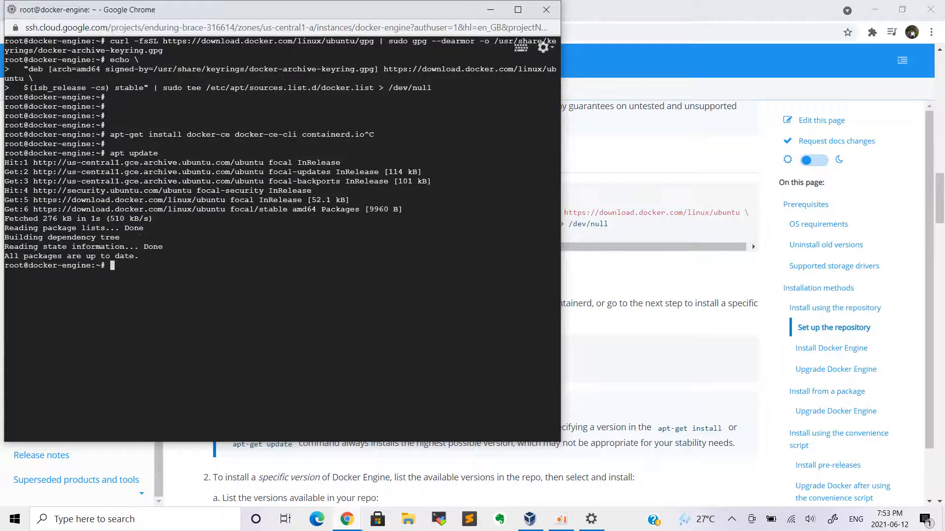
text(;)
key(BackSpace)
key(ctrl+l)
key(ctrl+v)
key(Return)
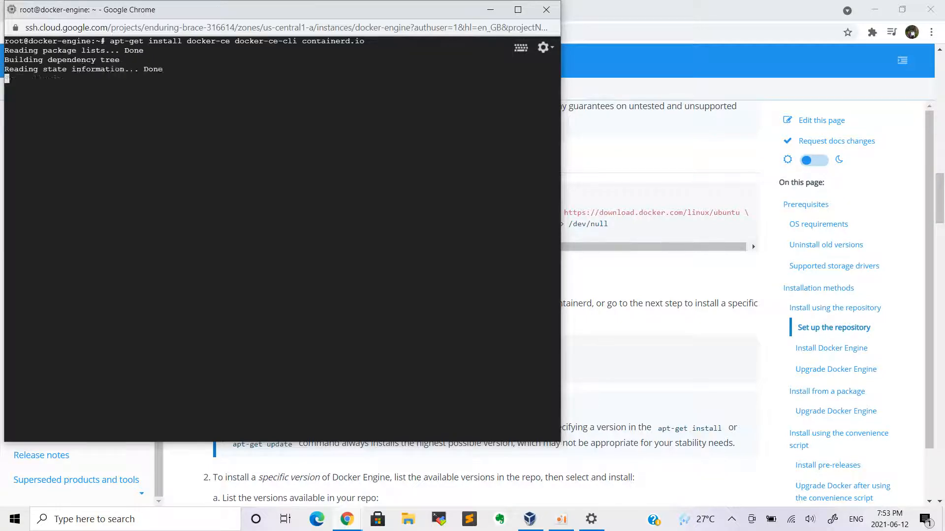
Accept the install prompt so the Docker packages install, then clear the terminal
key(Return)
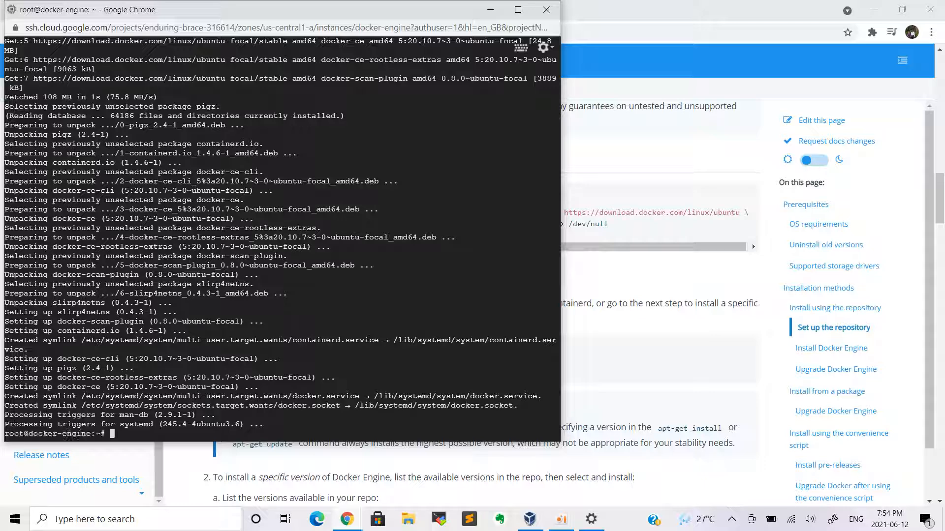
key(ctrl+l)
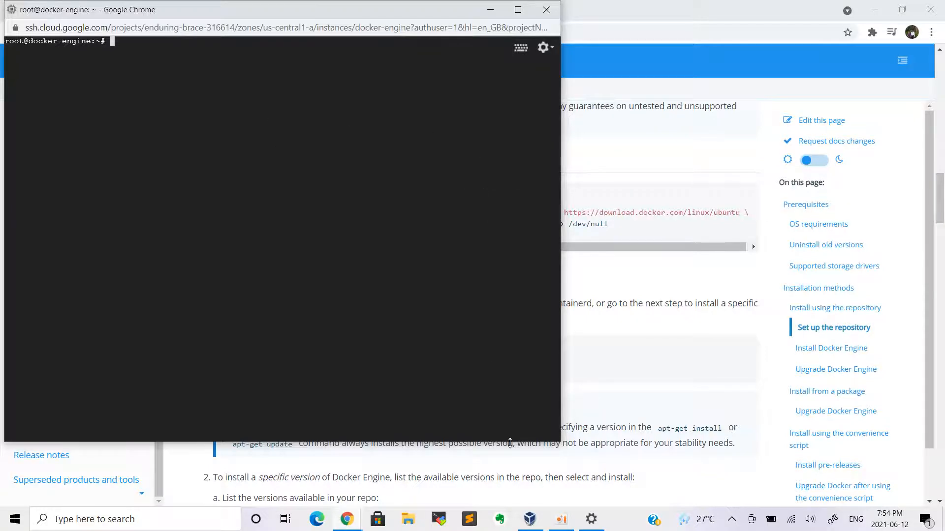
Enter a root shell with sudo -i, then close the SSH window and confirm leaving
click(551, 520)
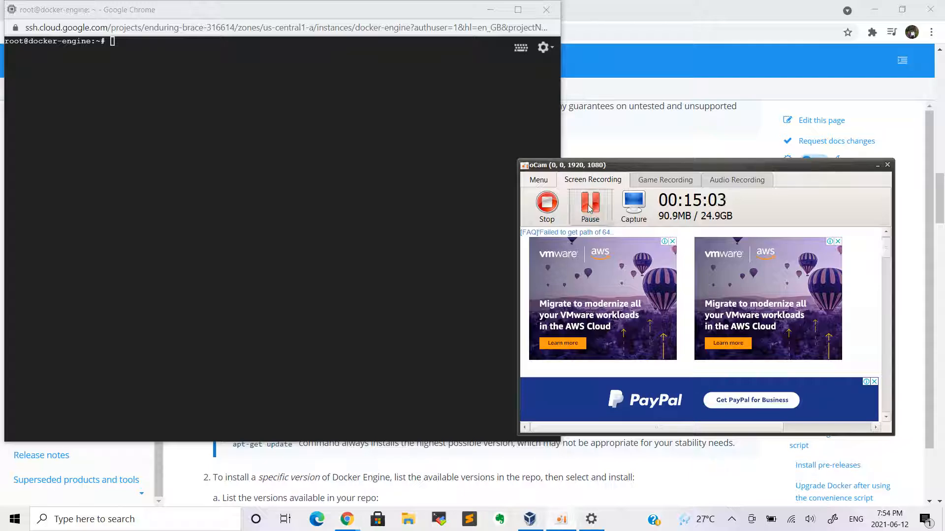
click(878, 165)
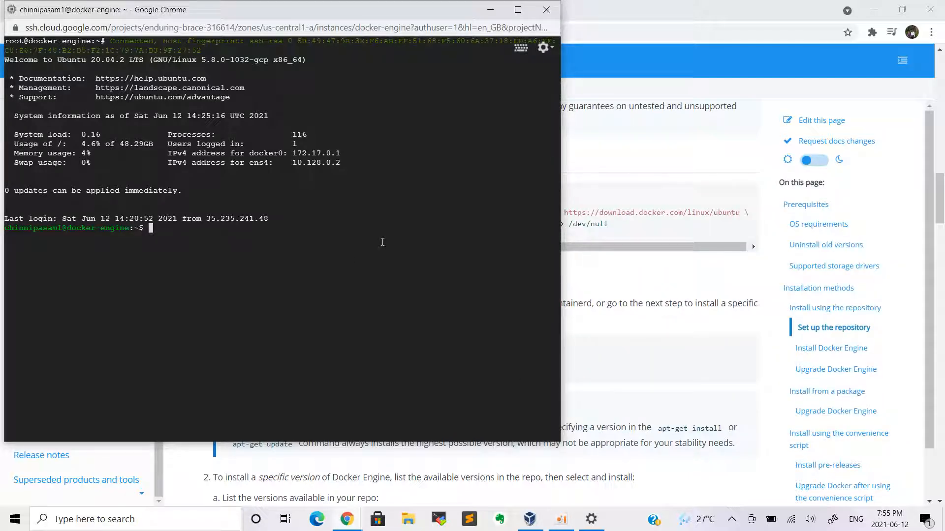
text(sudo -)
text(i)
key(Return)
key(Return)
key(Return)
key(Return)
key(ctrl+l)
text(docker -)
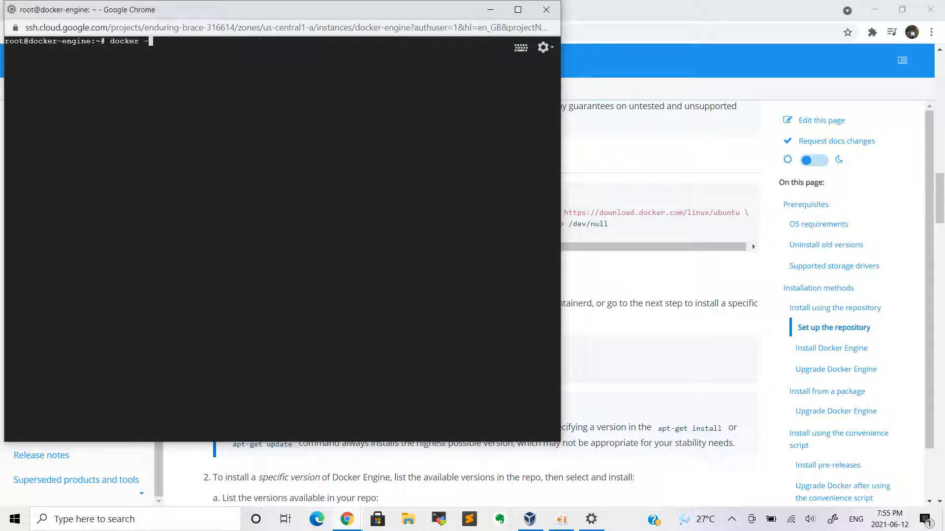
text(-vr)
click(545, 10)
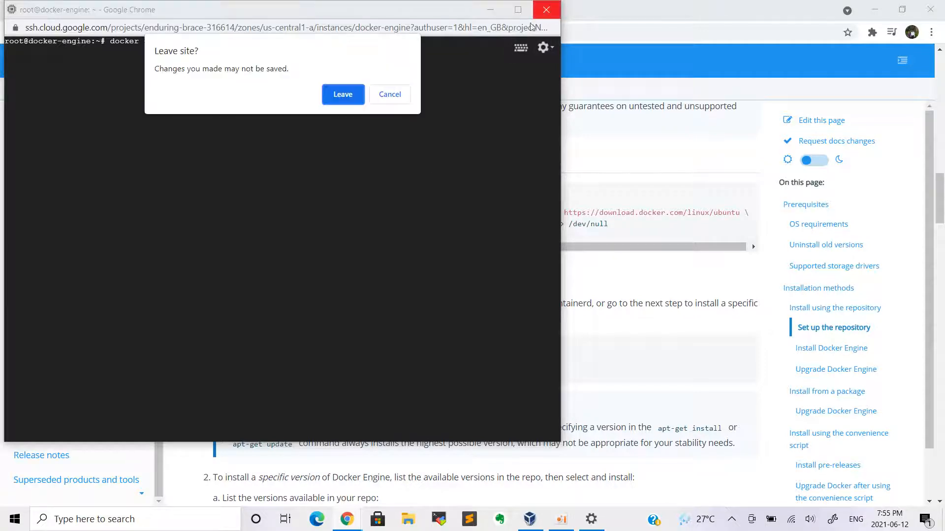
click(343, 94)
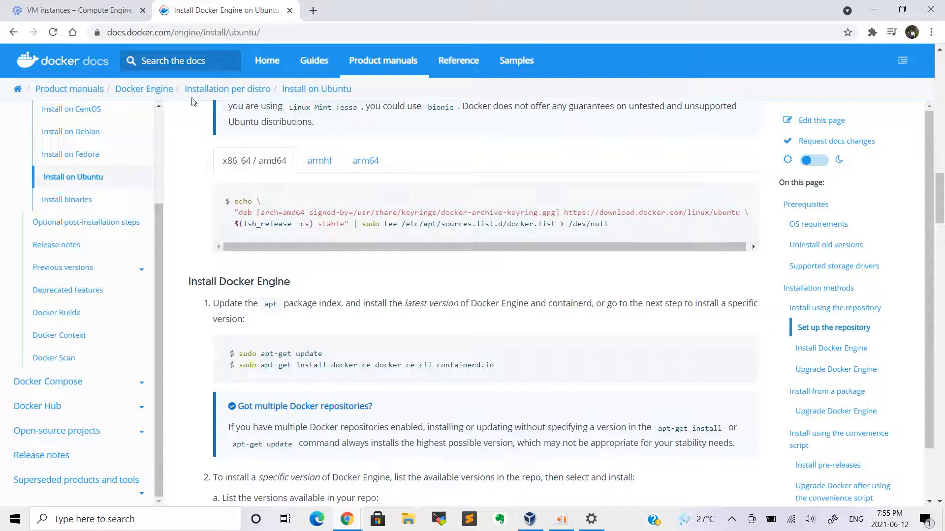
Open a browser-window SSH session to the docker-engine VM from the VM instances list
click(83, 10)
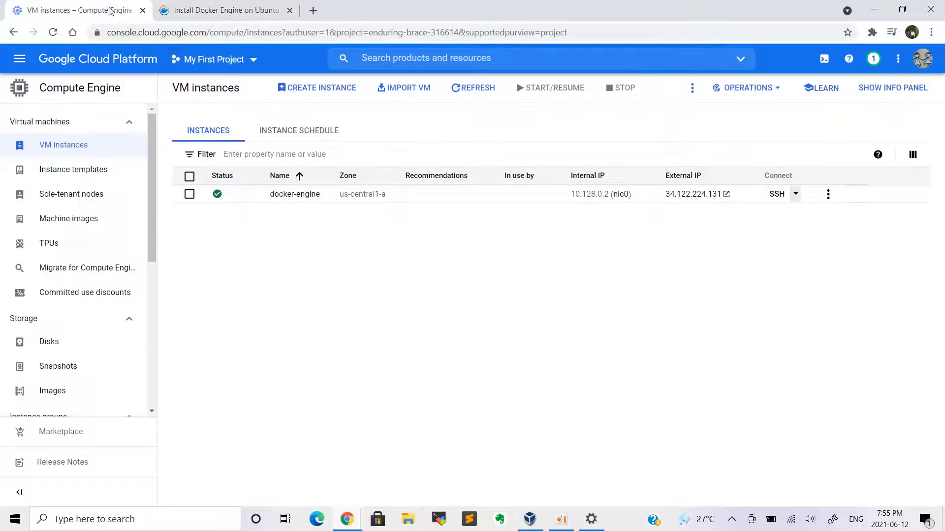
click(796, 194)
click(715, 221)
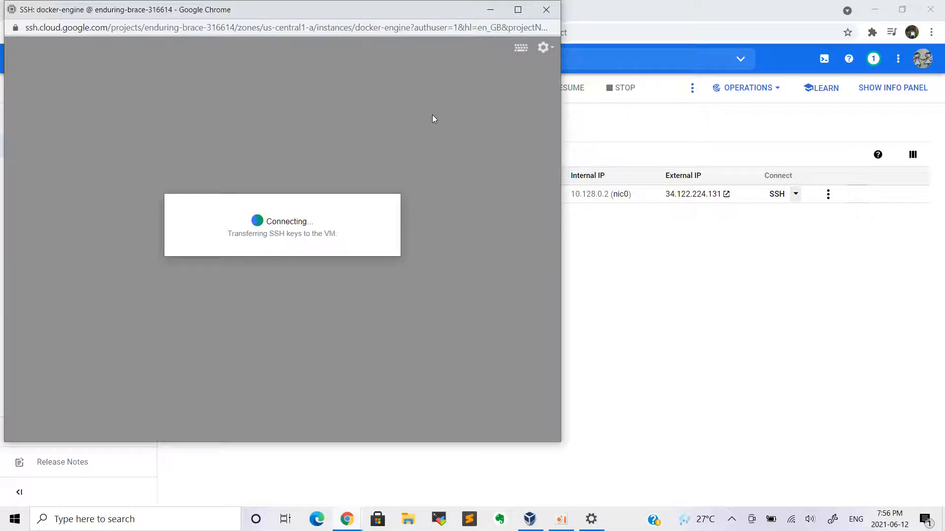
mouse_move(563, 526)
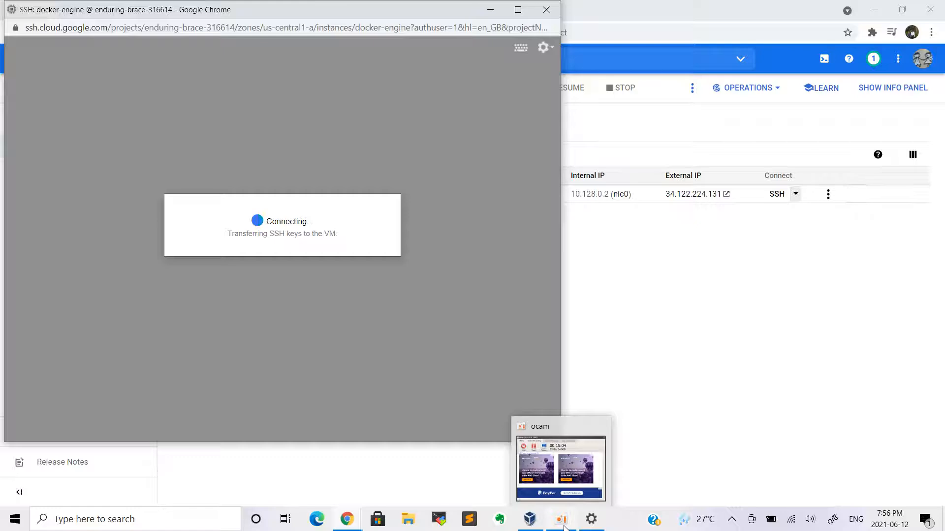
click(564, 520)
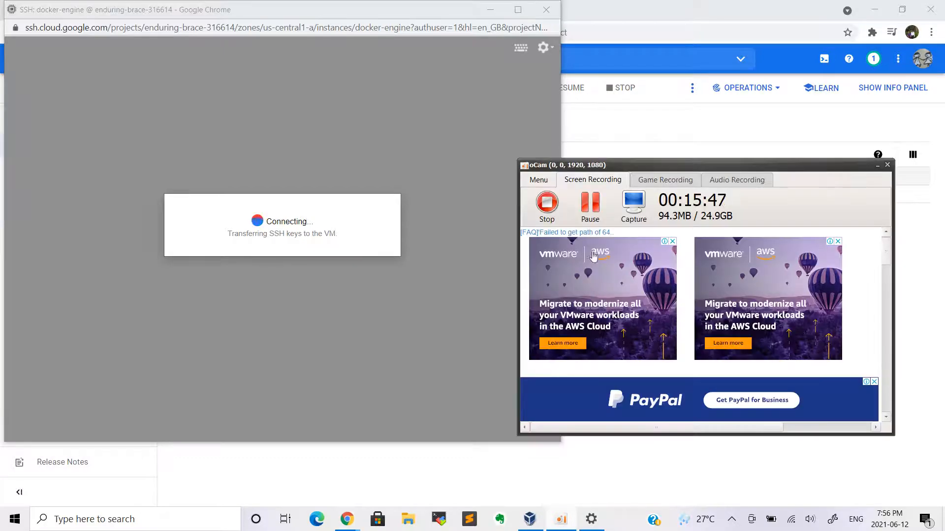
click(449, 140)
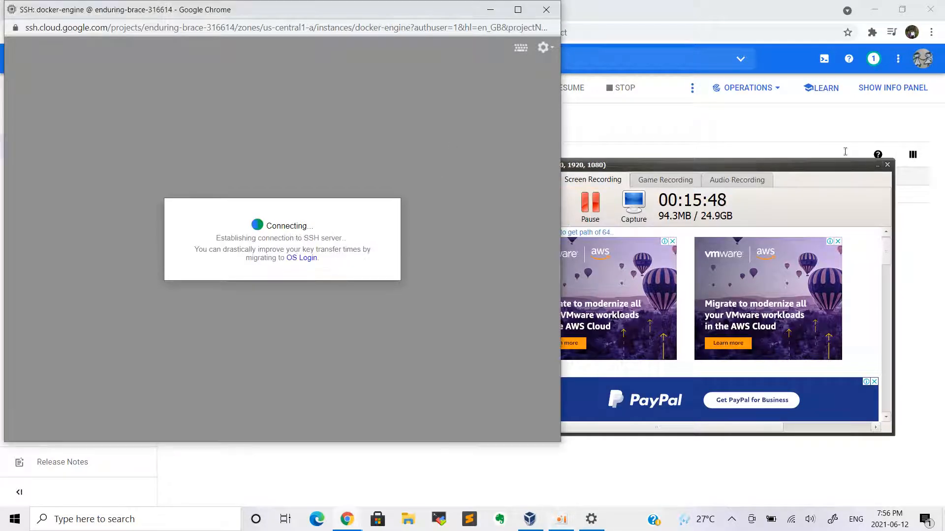
click(878, 165)
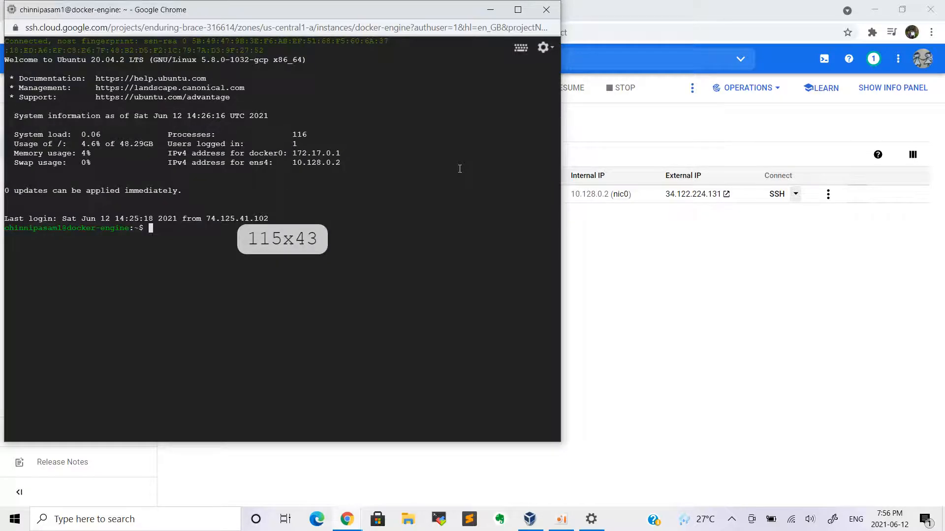
As root, confirm Docker version 20.10.7 (build f0df350) is installed, then close the SSH window
text(sudo -i)
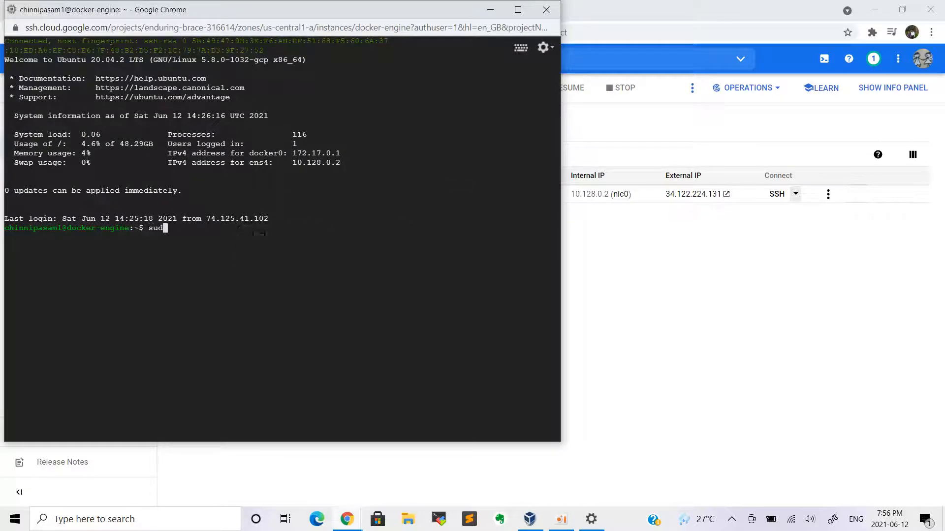
key(Return)
text(docker --version)
key(Return)
key(Return)
key(Return)
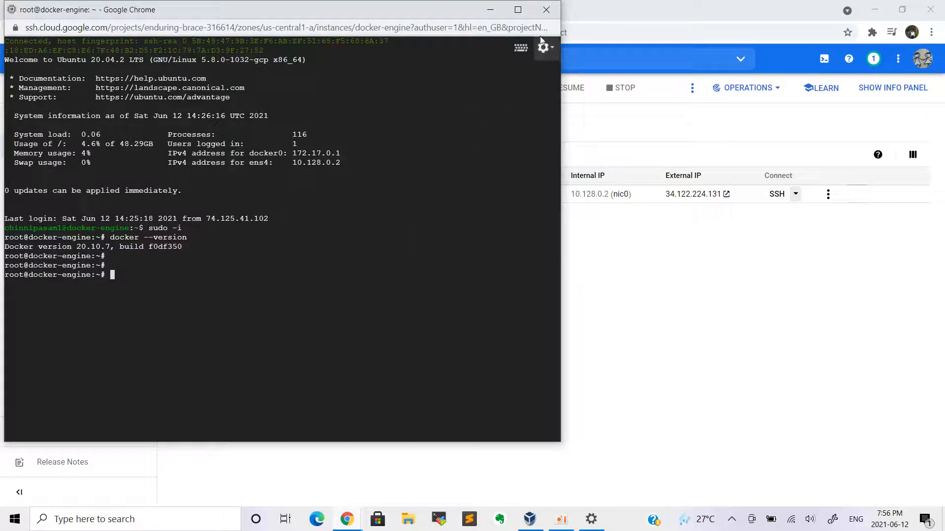
click(547, 9)
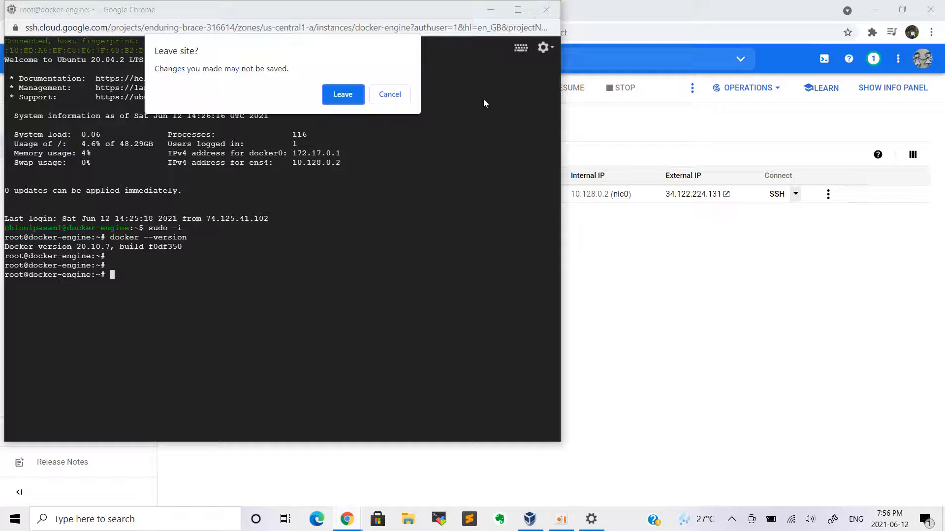
Leave the SSH session and go to the Billing overview
click(355, 93)
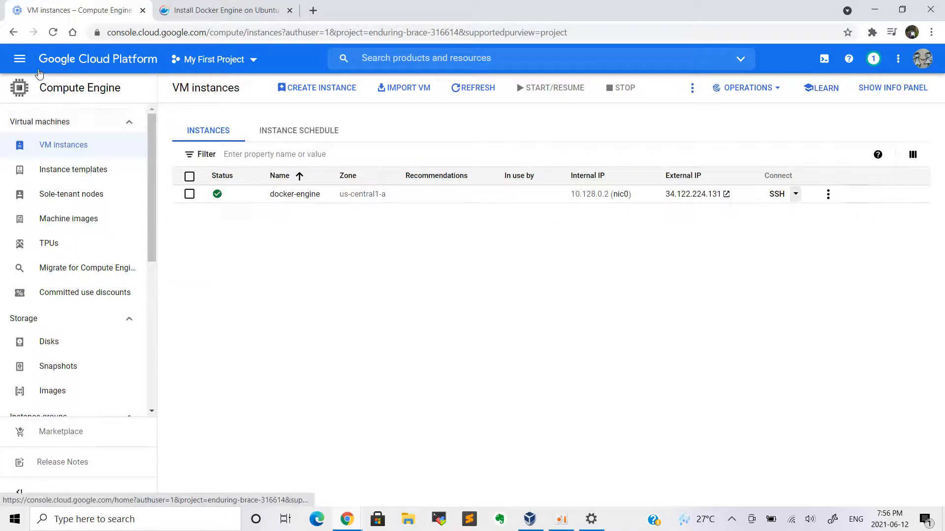
click(19, 59)
click(49, 181)
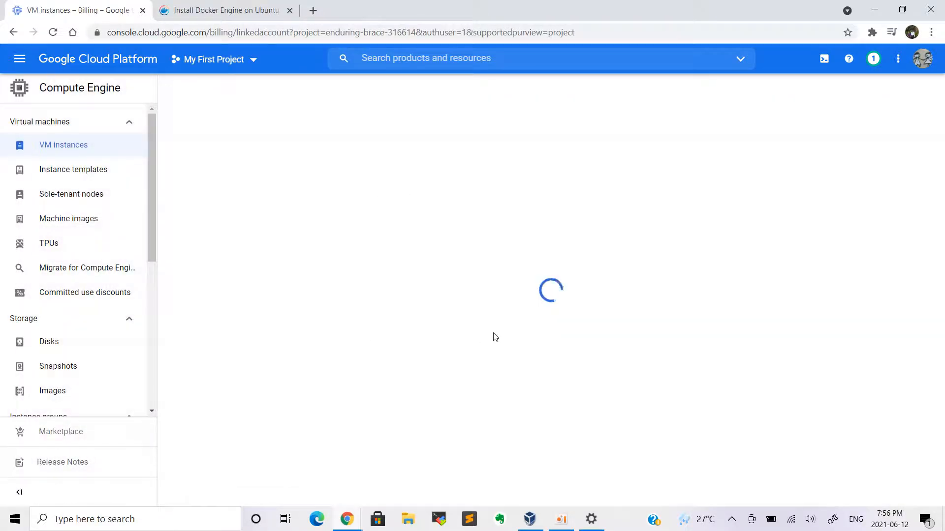
Review the Billing overview for the ₹21,776 free trial credit with 91 days remaining
scroll(556, 329, down, 4)
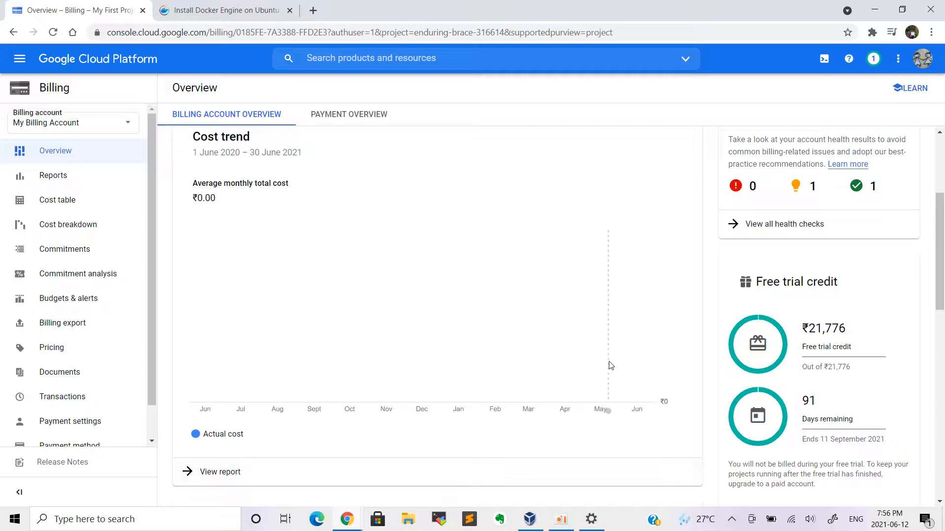
scroll(640, 443, up, 3)
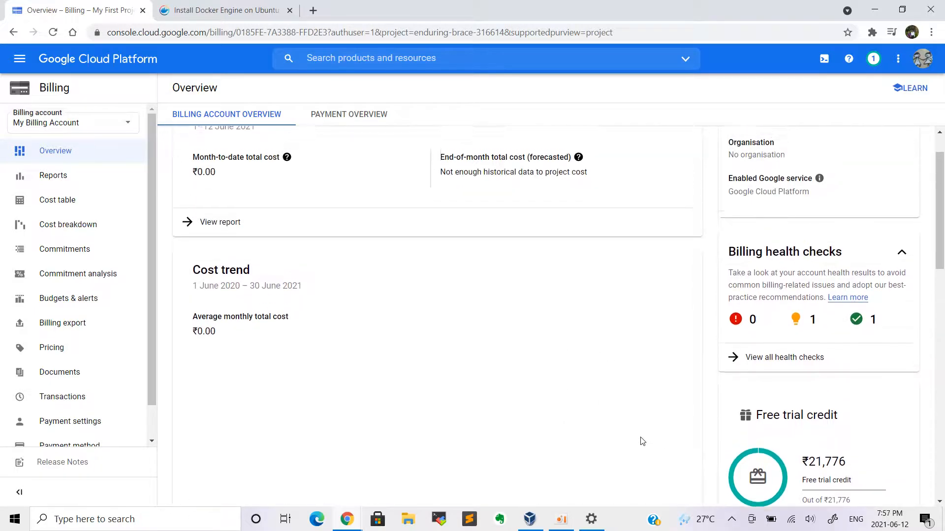
scroll(642, 442, down, 5)
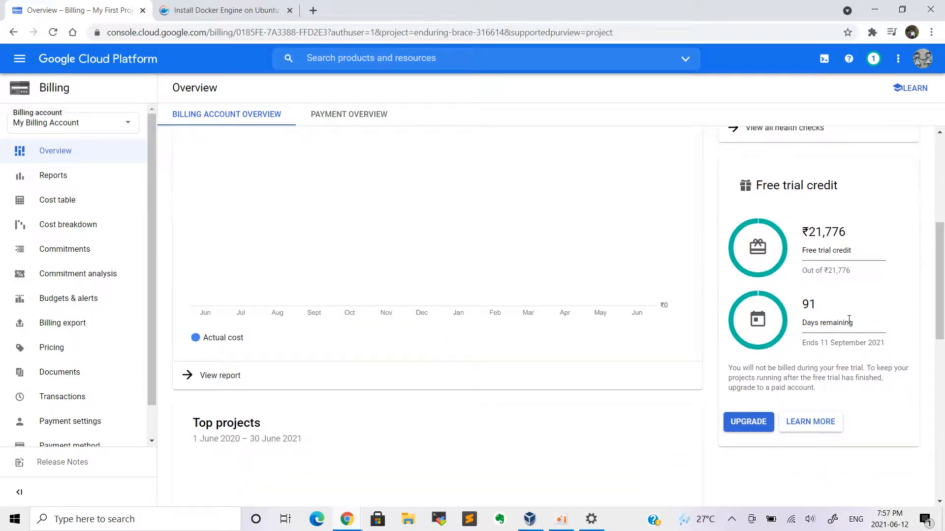
scroll(635, 437, up, 1)
scroll(635, 437, down, 4)
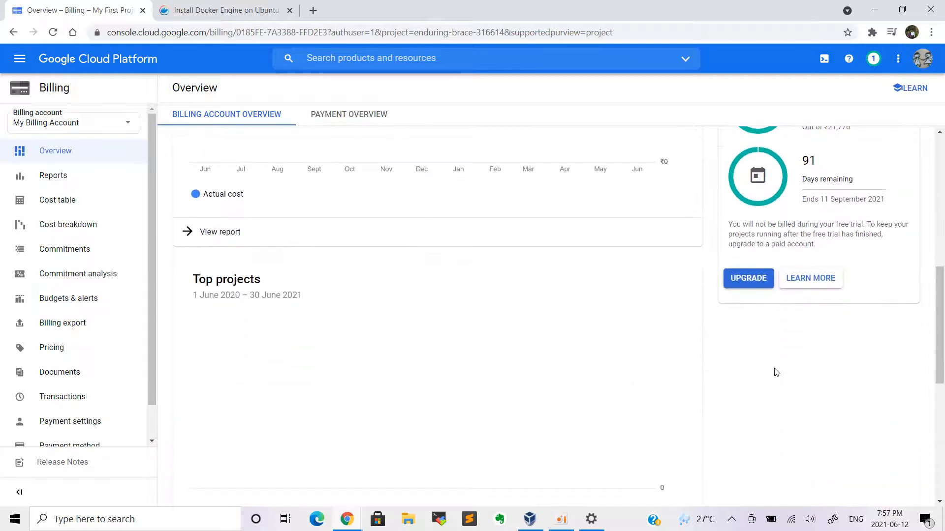
scroll(655, 350, up, 8)
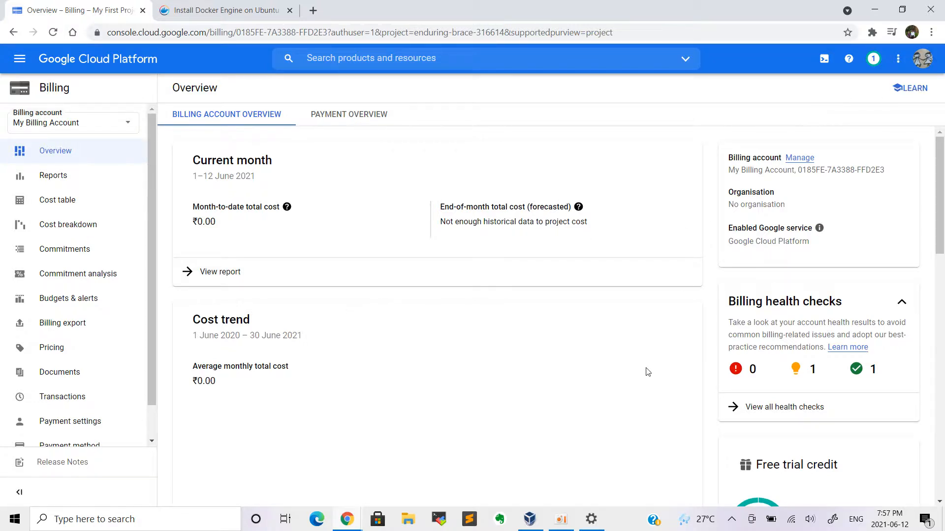
click(561, 519)
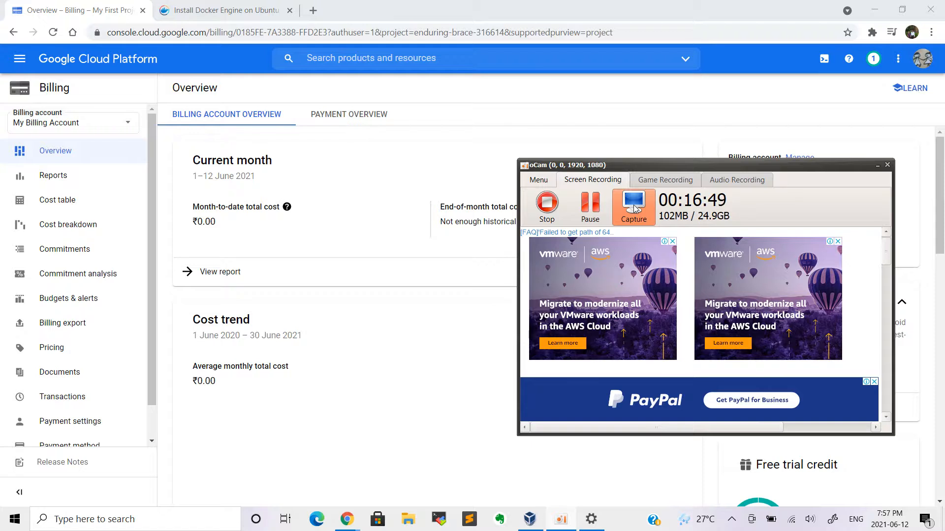